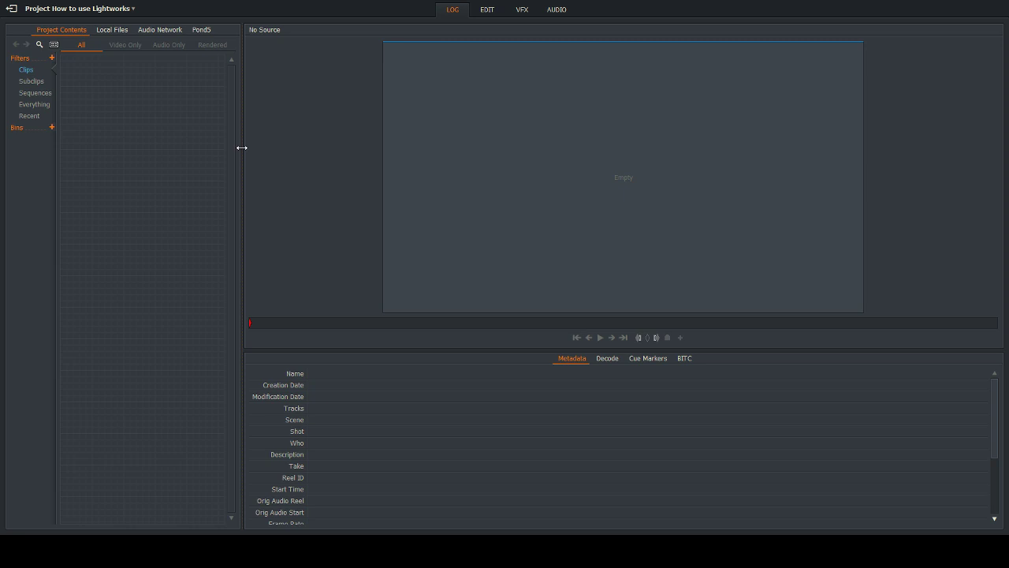
# Import IMG_0271.MOV and st george manor.mp3 from the local Videos folder into the project.
pyautogui.moveTo(241, 148); pyautogui.dragTo(239, 149)
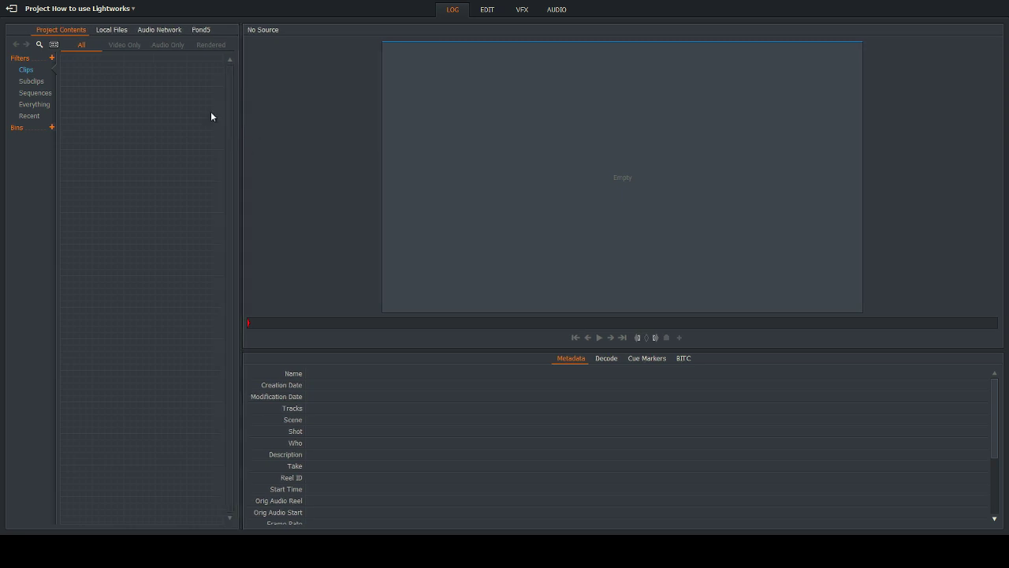
pyautogui.click(108, 32)
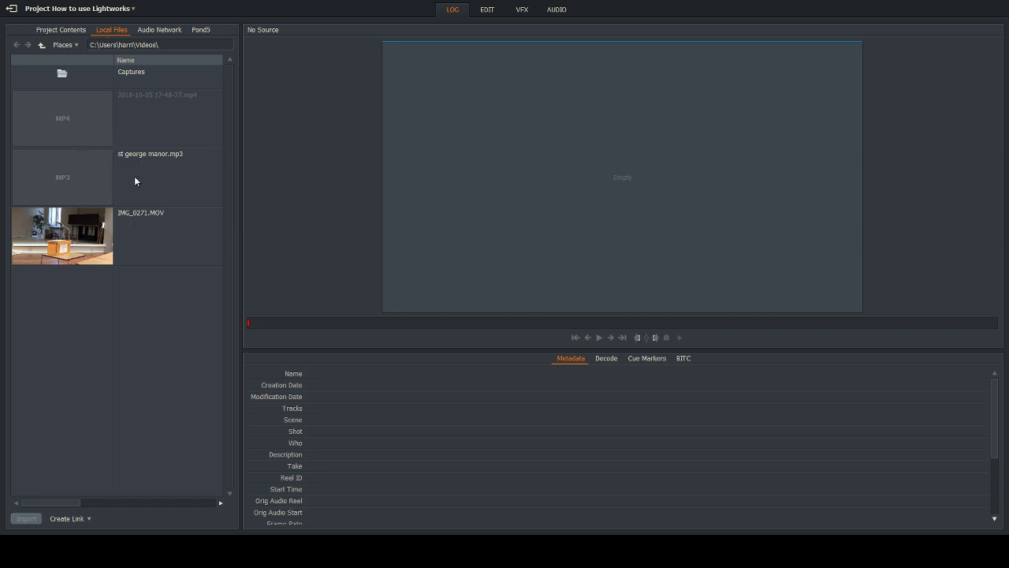
pyautogui.click(67, 173)
pyautogui.click(76, 241)
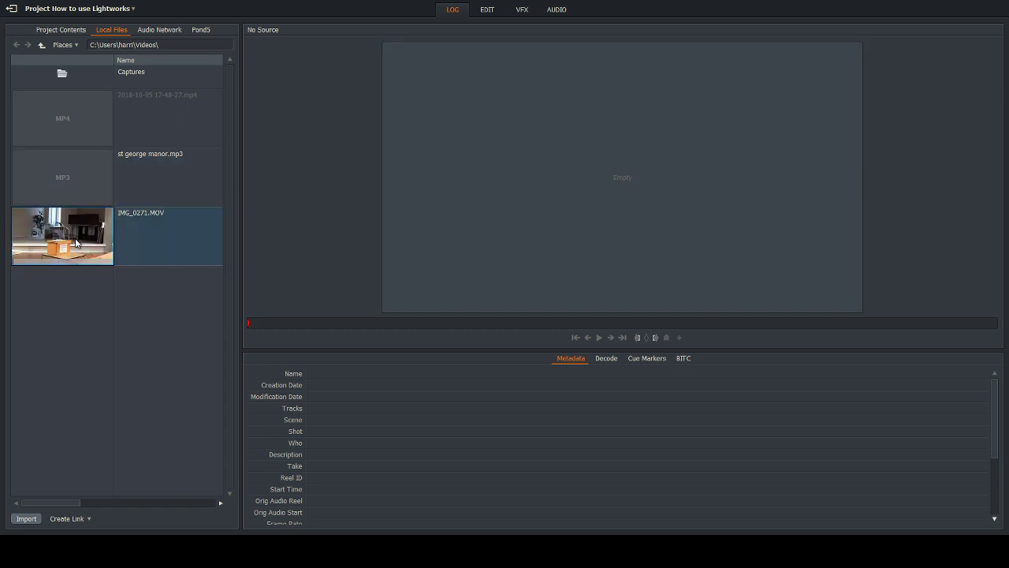
pyautogui.click(79, 181)
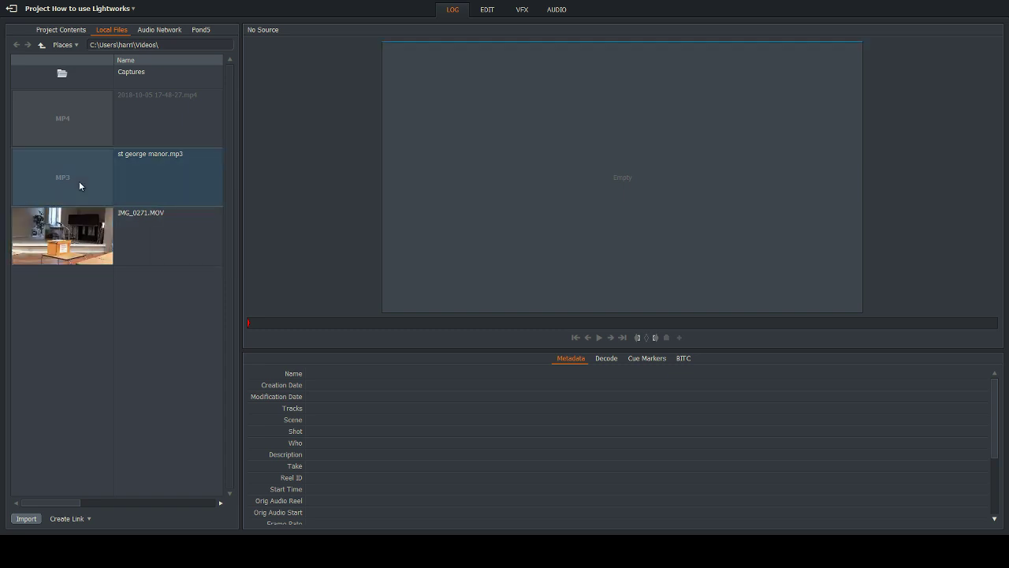
pyautogui.click(94, 239)
pyautogui.click(155, 187)
pyautogui.click(142, 244)
pyautogui.click(145, 177)
pyautogui.doubleClick(150, 240)
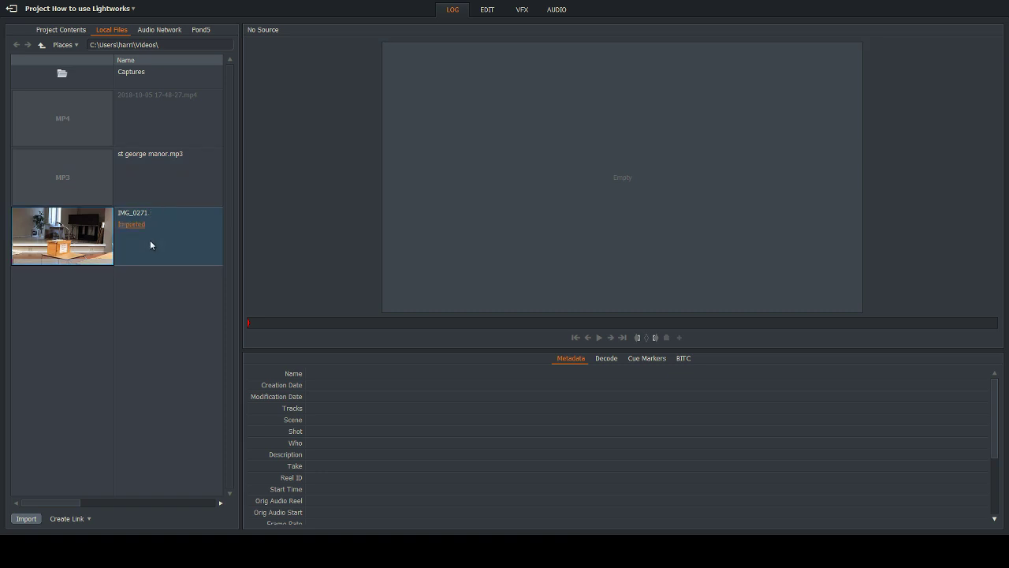
pyautogui.doubleClick(159, 175)
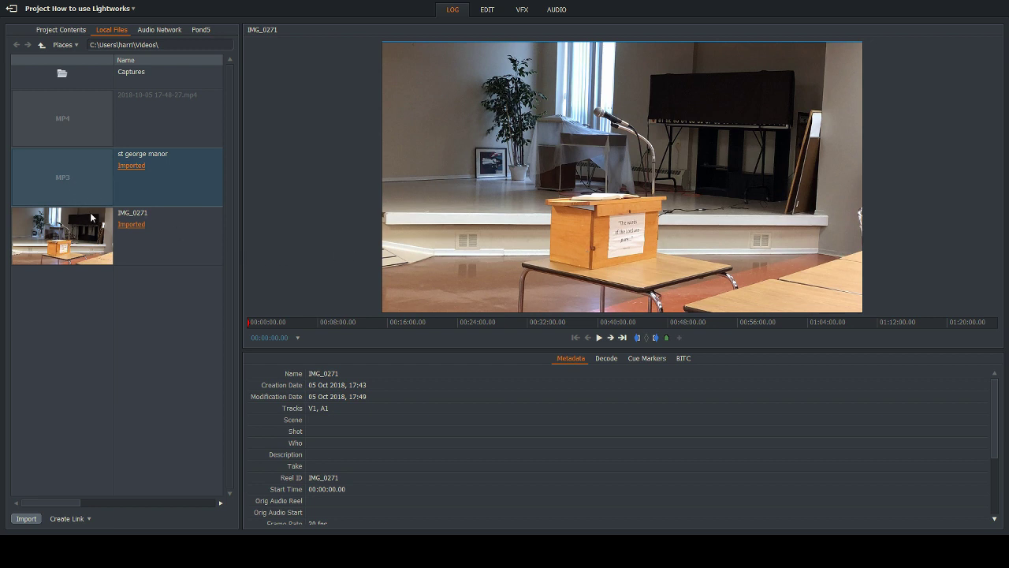
# Place the IMG_0271 clip at the start of Sequence #1 on tracks V1 and A1, and enlarge the sequence viewer.
pyautogui.click(63, 30)
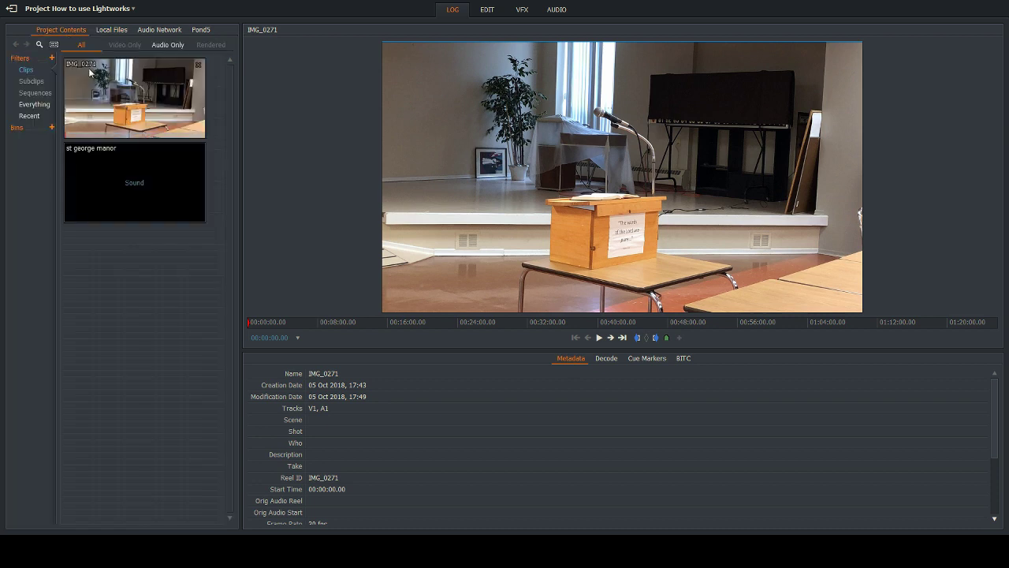
pyautogui.click(491, 12)
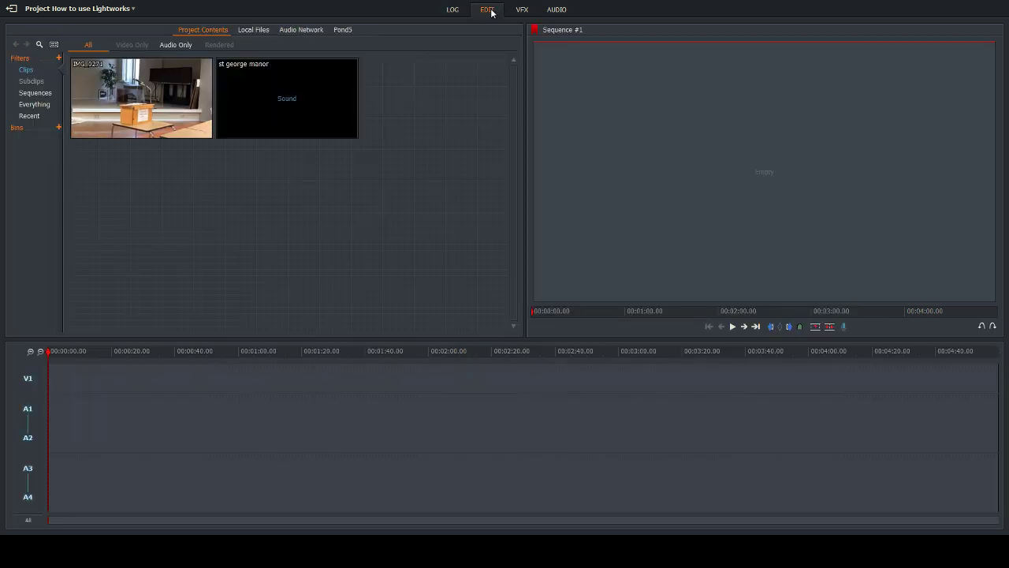
pyautogui.moveTo(525, 121); pyautogui.dragTo(356, 116)
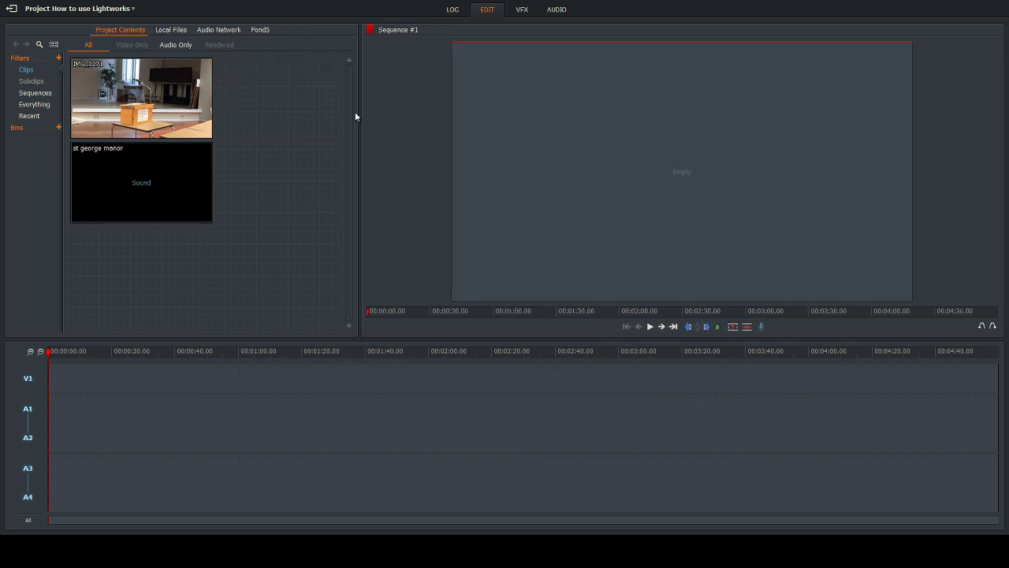
pyautogui.doubleClick(135, 99)
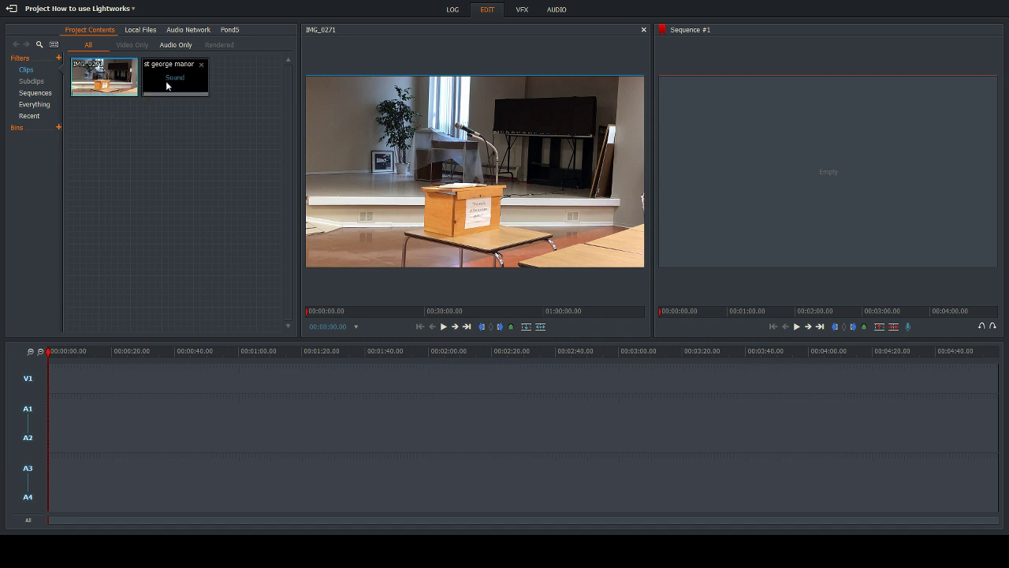
pyautogui.moveTo(488, 212); pyautogui.dragTo(71, 408)
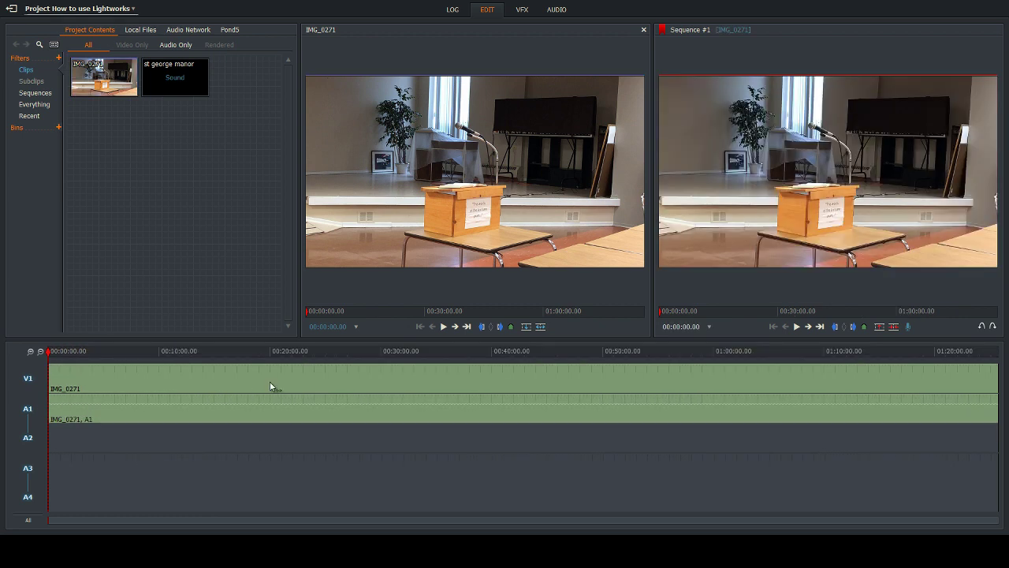
pyautogui.click(644, 30)
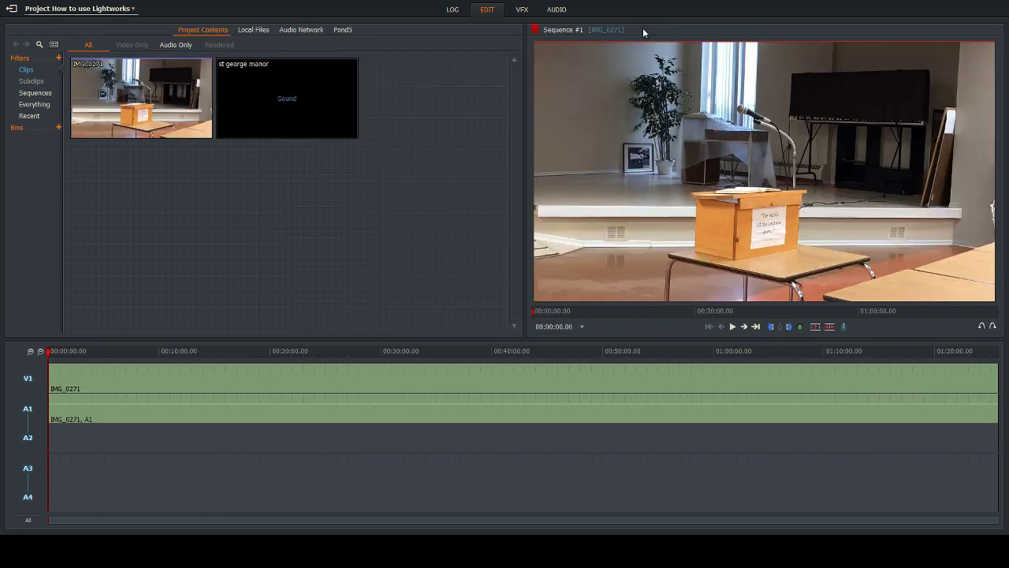
pyautogui.moveTo(522, 100); pyautogui.dragTo(390, 97)
# Add the st george manor sound clip to track A3 at the start of the timeline.
pyautogui.moveTo(48, 352)
pyautogui.mouseDown()
pyautogui.moveTo(94, 352)
pyautogui.moveTo(35, 353)
pyautogui.mouseUp()
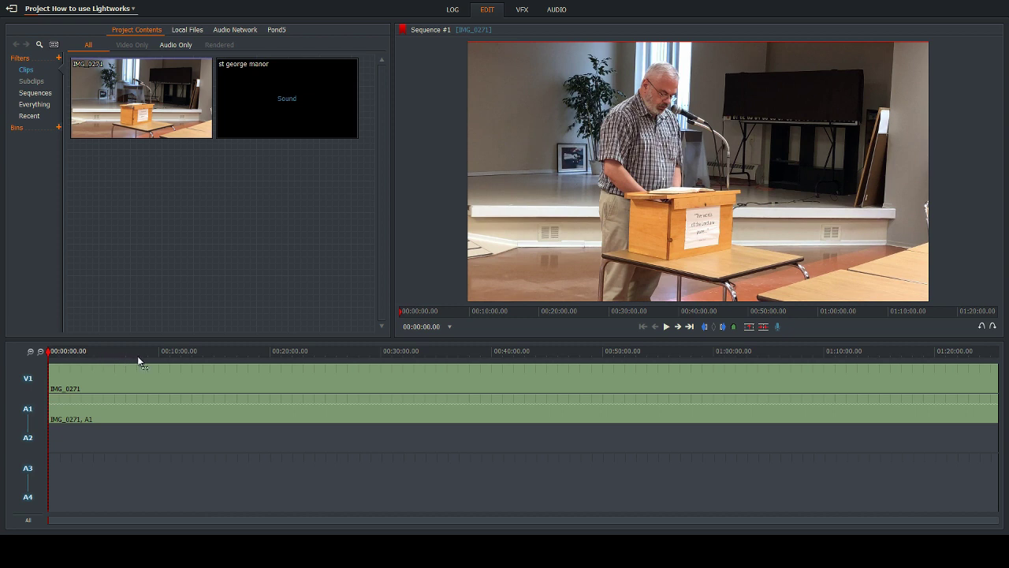
pyautogui.click(259, 352)
pyautogui.moveTo(257, 357); pyautogui.dragTo(289, 361)
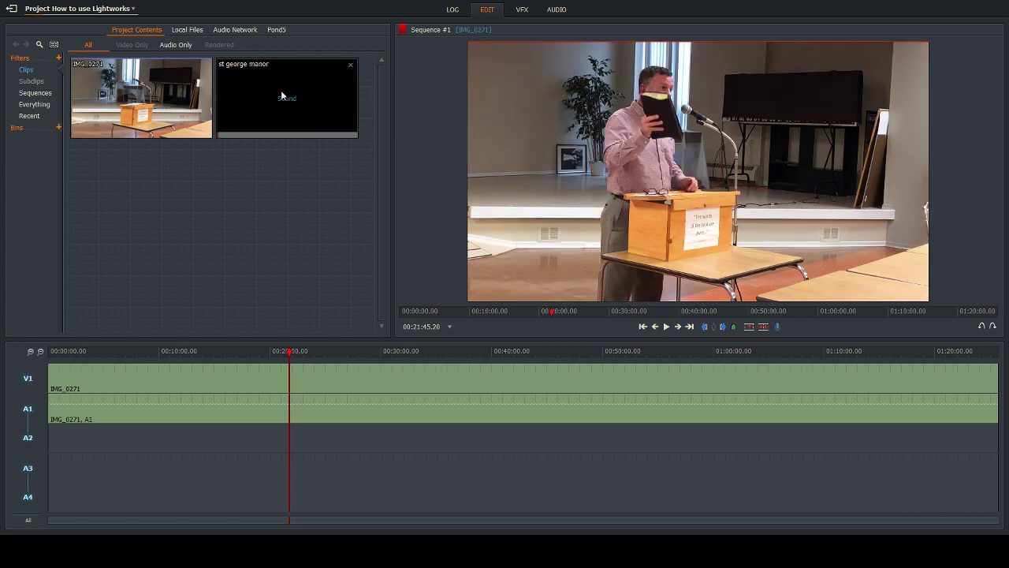
pyautogui.moveTo(282, 96); pyautogui.dragTo(53, 470)
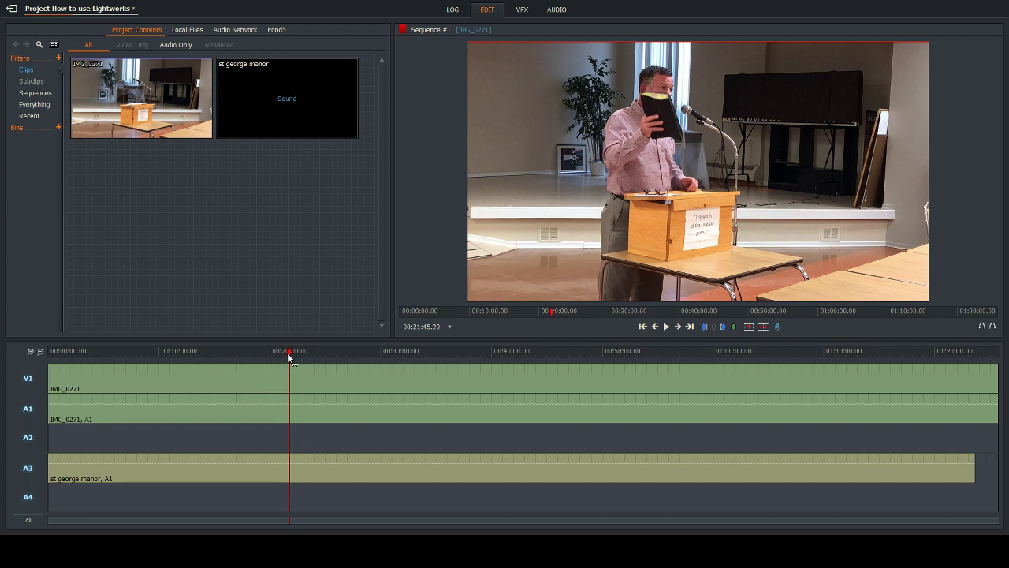
# Disable audio tracks A1 and A2 with the video's own sound, leaving A3 and A4 enabled.
pyautogui.moveTo(289, 357); pyautogui.dragTo(113, 366)
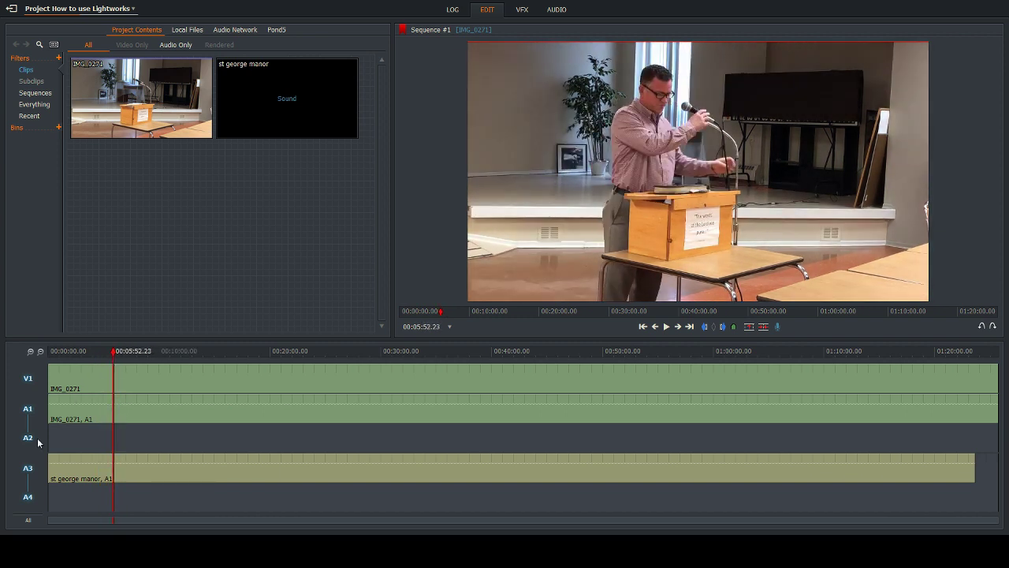
pyautogui.click(29, 481)
pyautogui.click(28, 484)
pyautogui.click(29, 483)
pyautogui.click(31, 485)
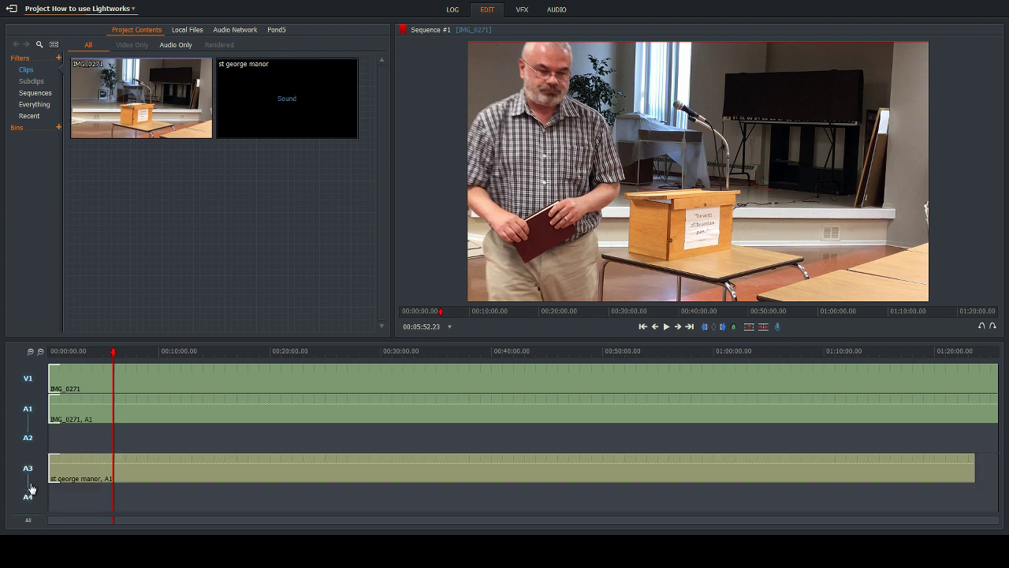
pyautogui.click(29, 481)
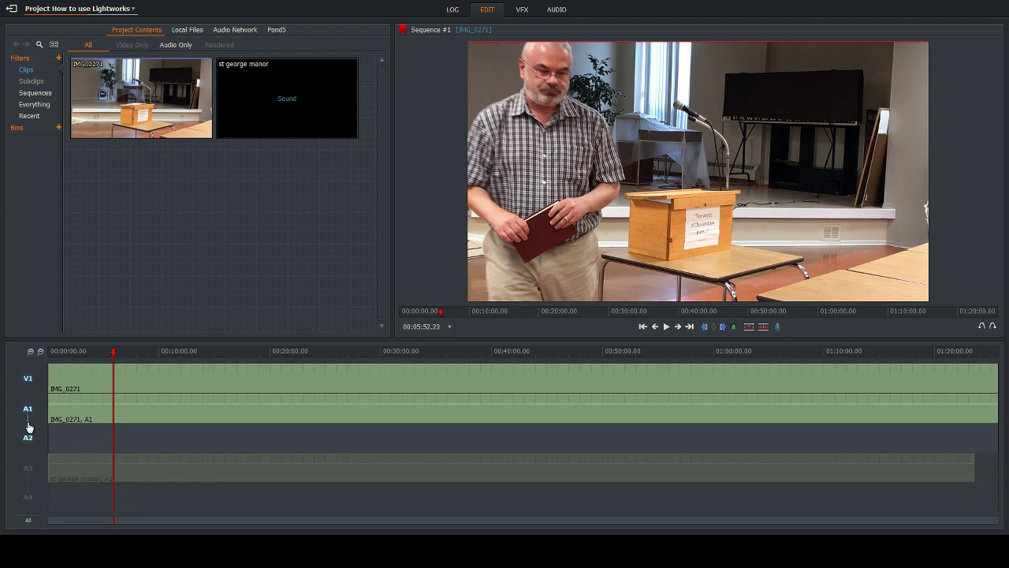
pyautogui.click(28, 426)
pyautogui.click(29, 488)
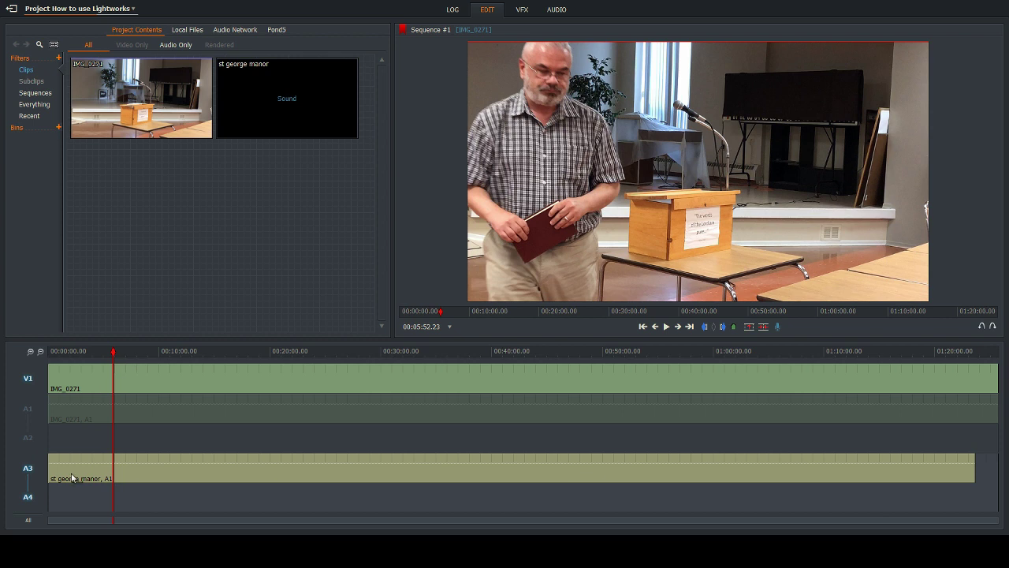
# Play a few seconds of the sequence from about 00:10:34 to check the separate sound recording.
pyautogui.moveTo(117, 354); pyautogui.dragTo(164, 355)
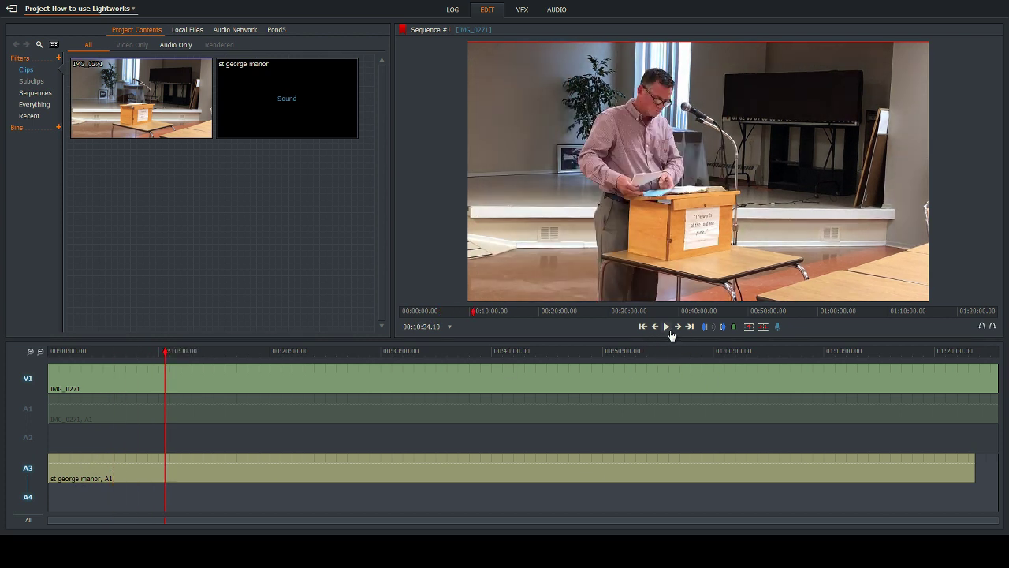
pyautogui.click(666, 328)
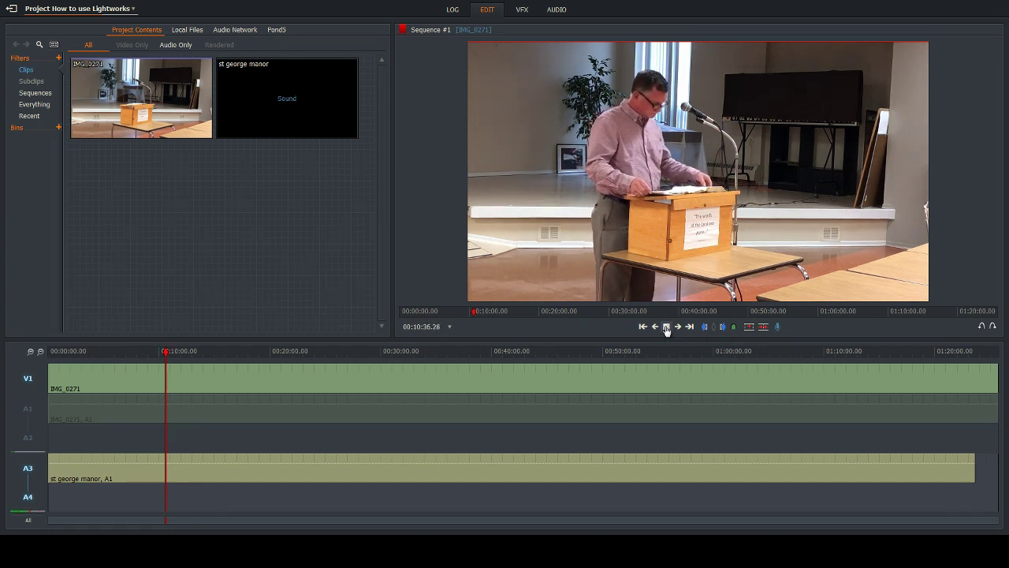
pyautogui.click(666, 326)
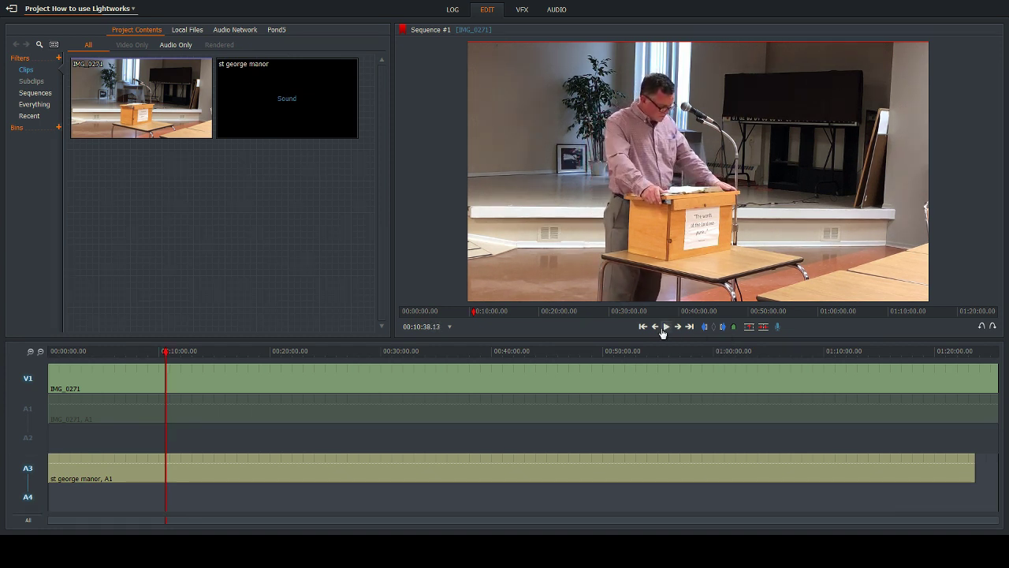
# Examine the mixer in the Audio workspace while toggling tracks A1 and A2 on and off, and return to editing.
pyautogui.click(556, 9)
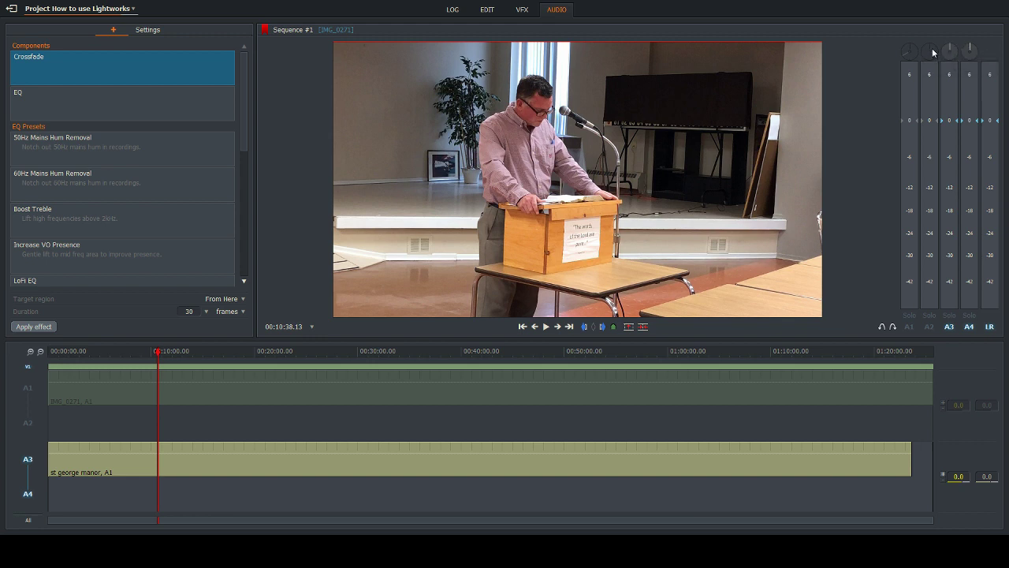
pyautogui.click(29, 401)
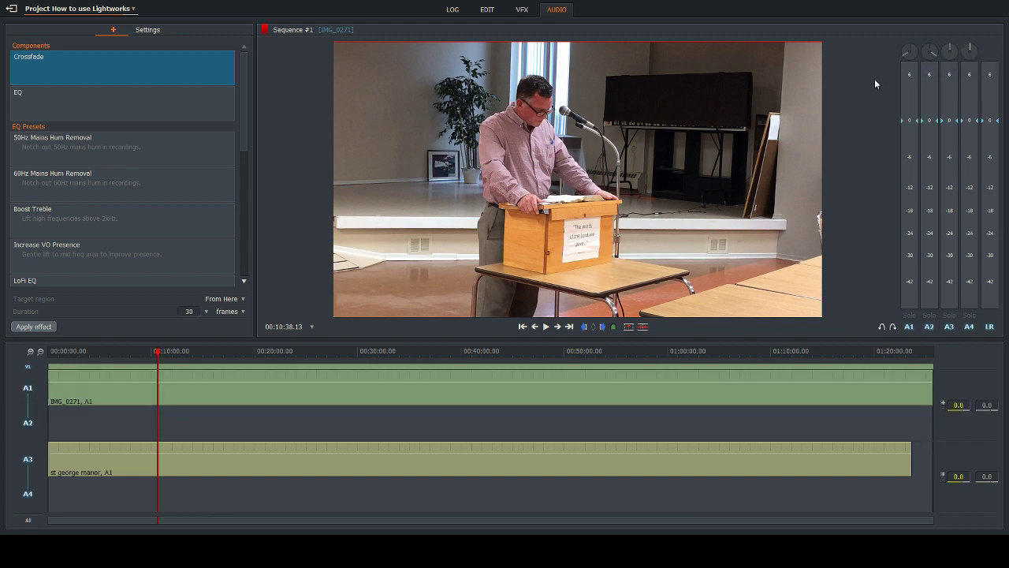
pyautogui.click(28, 400)
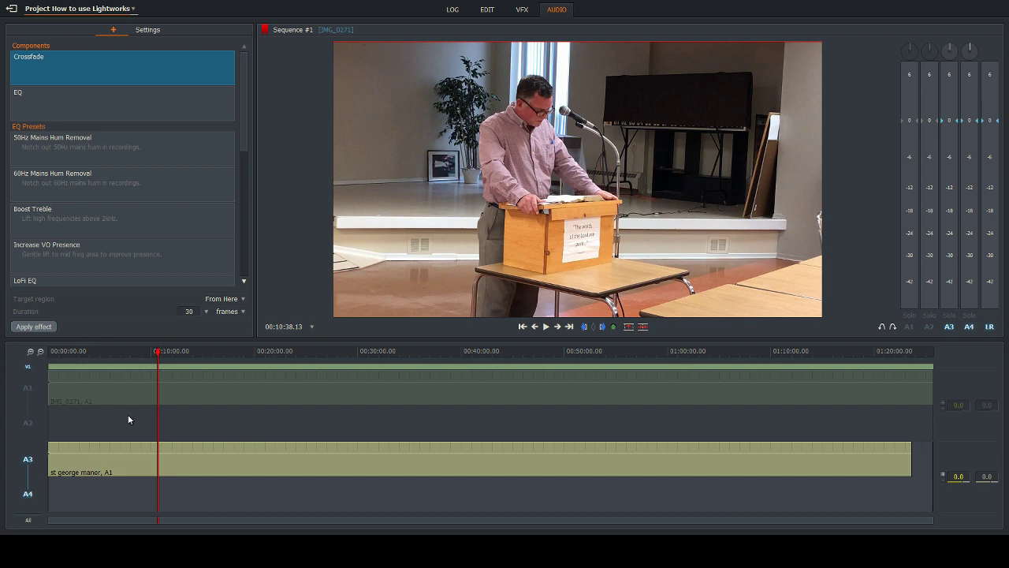
pyautogui.moveTo(158, 351); pyautogui.dragTo(49, 351)
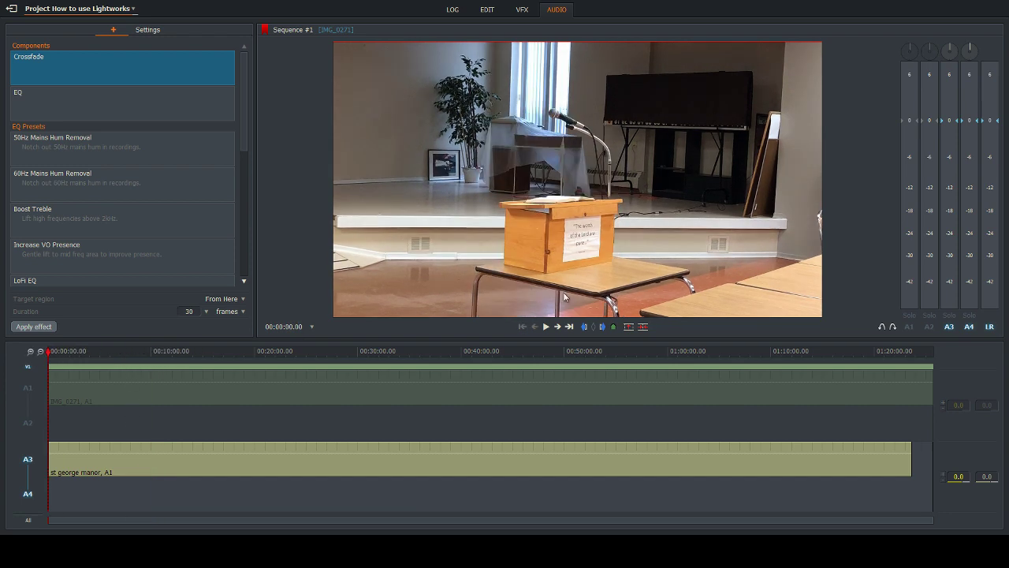
pyautogui.click(490, 10)
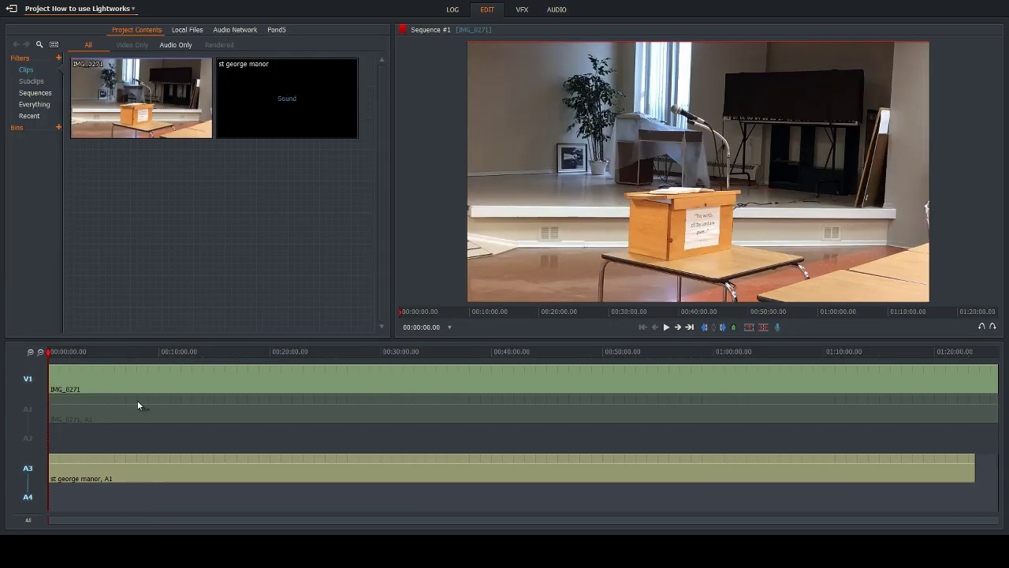
# Disable audio tracks A3 and A4 and enable A1 and A2 with the video's own sound.
pyautogui.moveTo(49, 354); pyautogui.dragTo(115, 360)
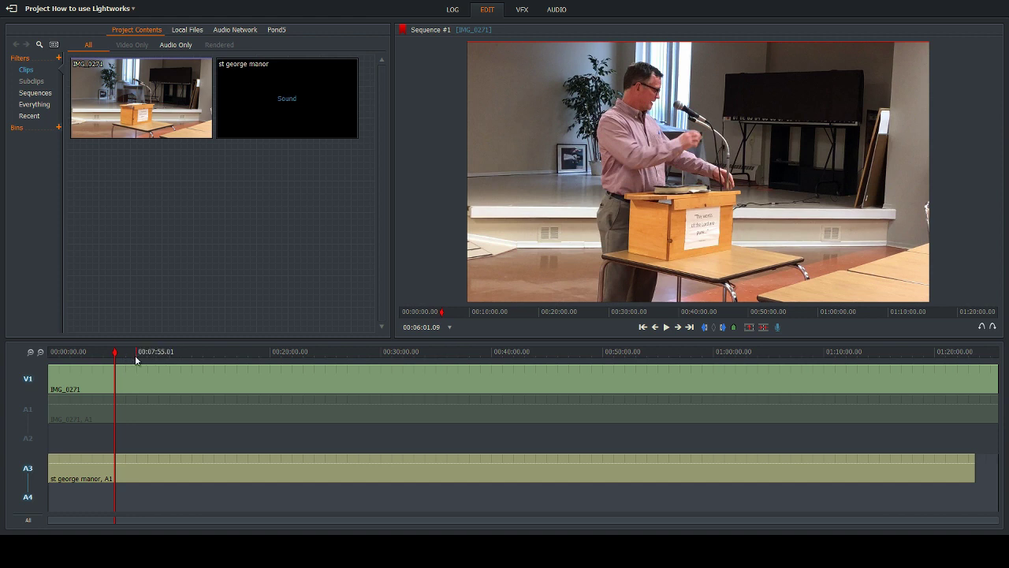
pyautogui.click(28, 479)
pyautogui.click(29, 412)
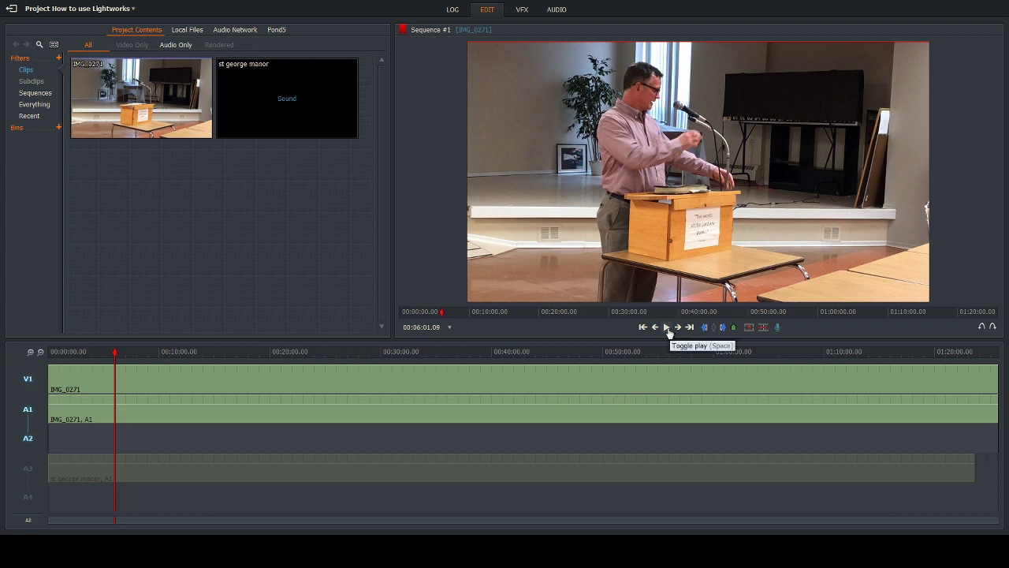
# Find the cut point around the start of the talk and split the IMG_0271 clip at 00:05:58.18.
pyautogui.click(667, 327)
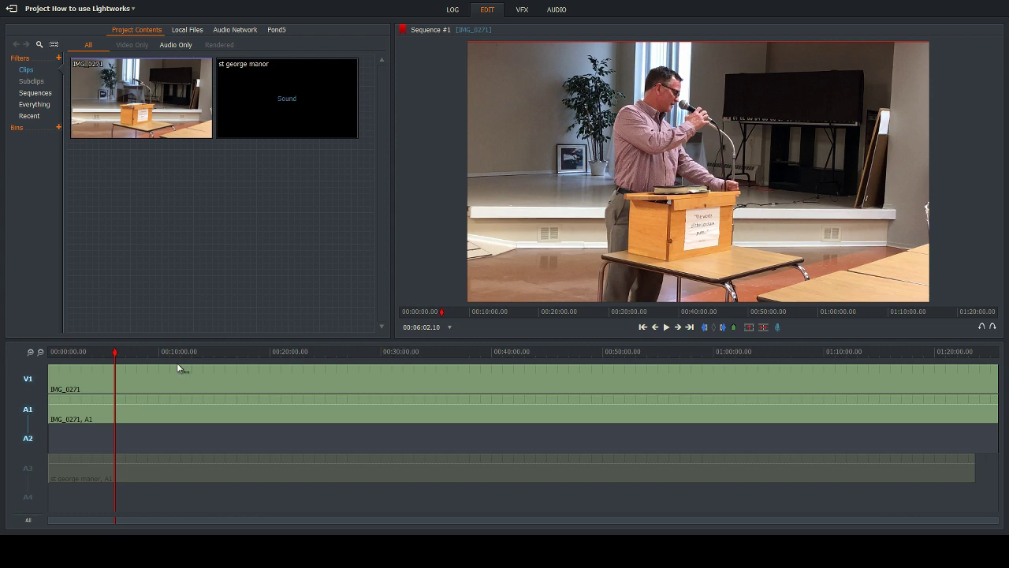
pyautogui.click(113, 356)
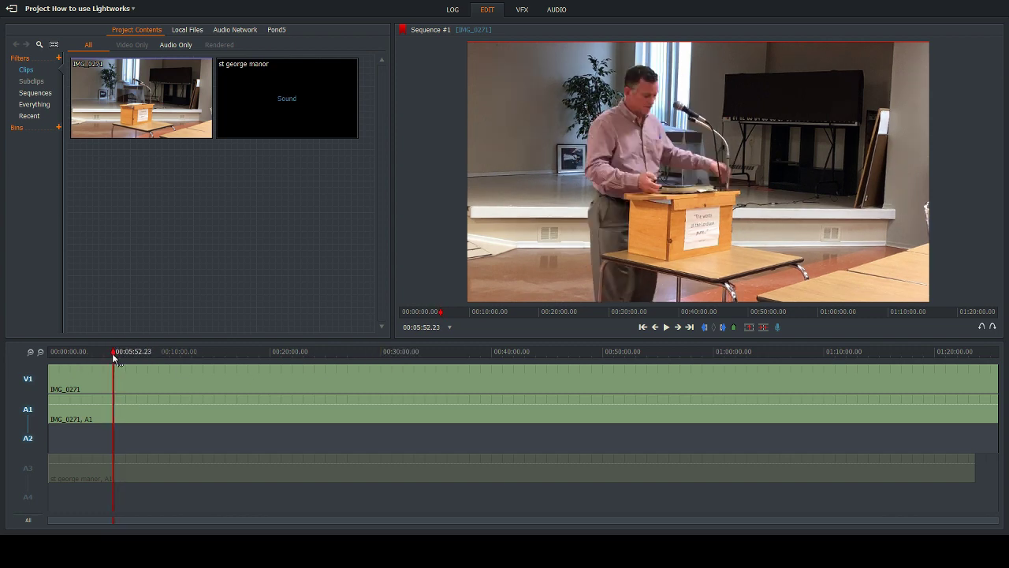
pyautogui.click(666, 328)
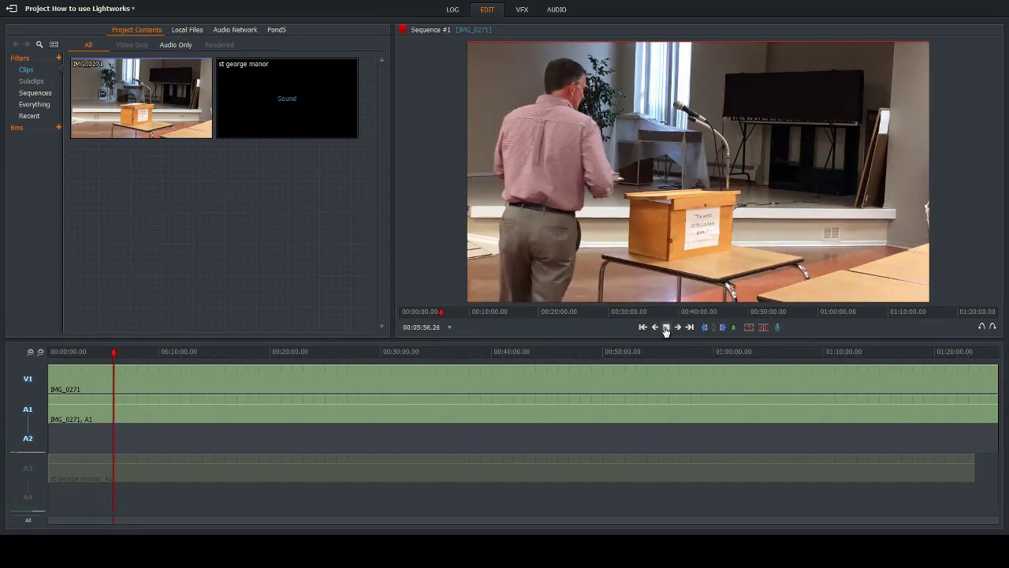
pyautogui.click(666, 327)
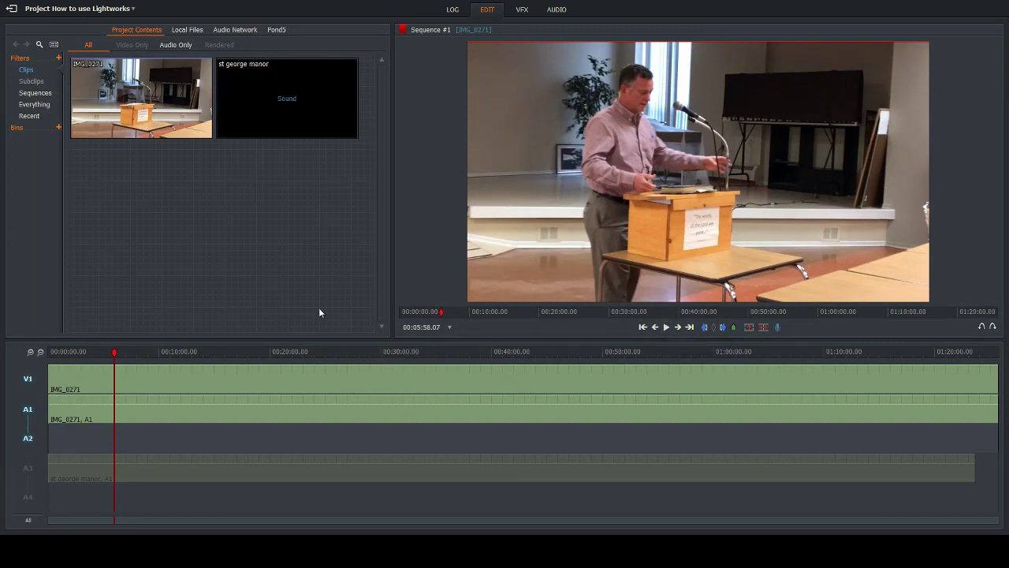
pyautogui.click(666, 327)
pyautogui.click(666, 327)
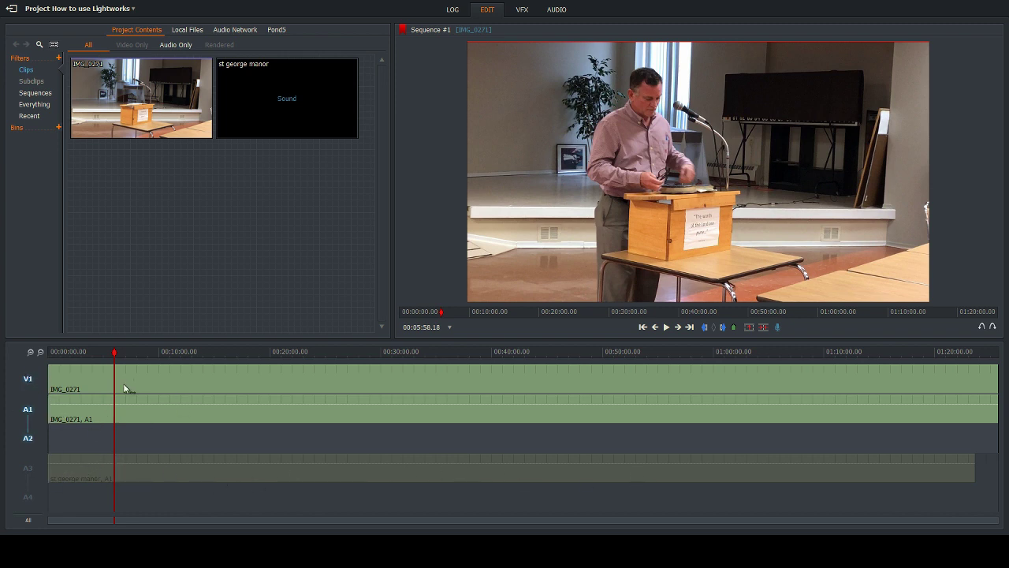
pyautogui.press('c')
# Delete the opening segment of the IMG_0271 clip before the cut and return the playhead to the sequence start.
pyautogui.rightClick(78, 376)
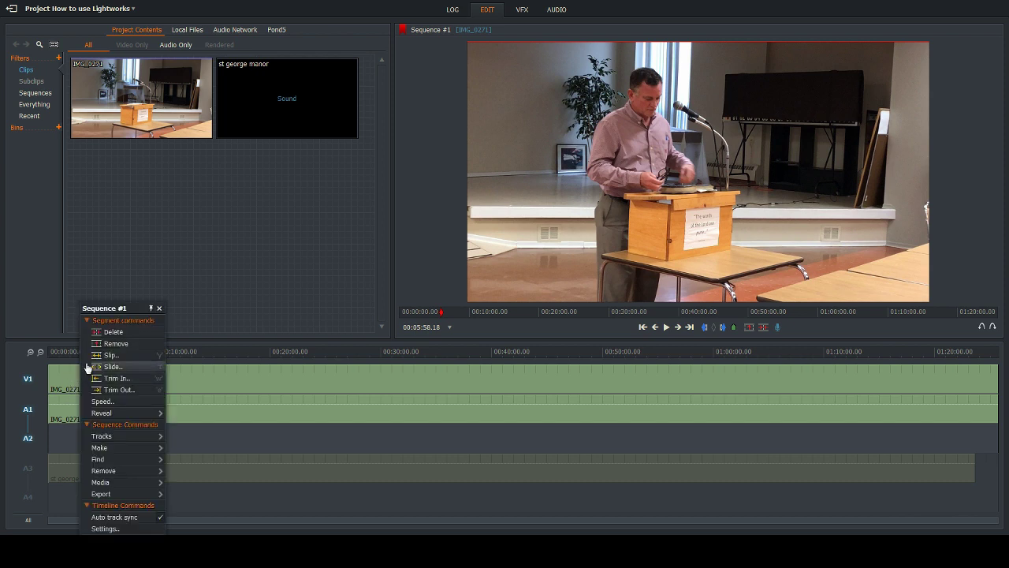
pyautogui.click(95, 332)
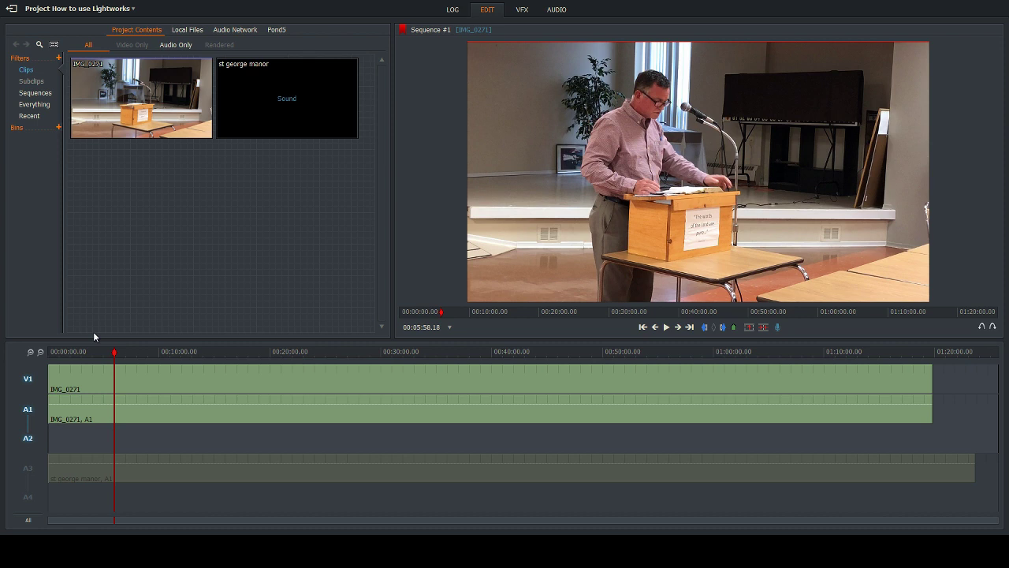
pyautogui.moveTo(114, 362); pyautogui.dragTo(43, 354)
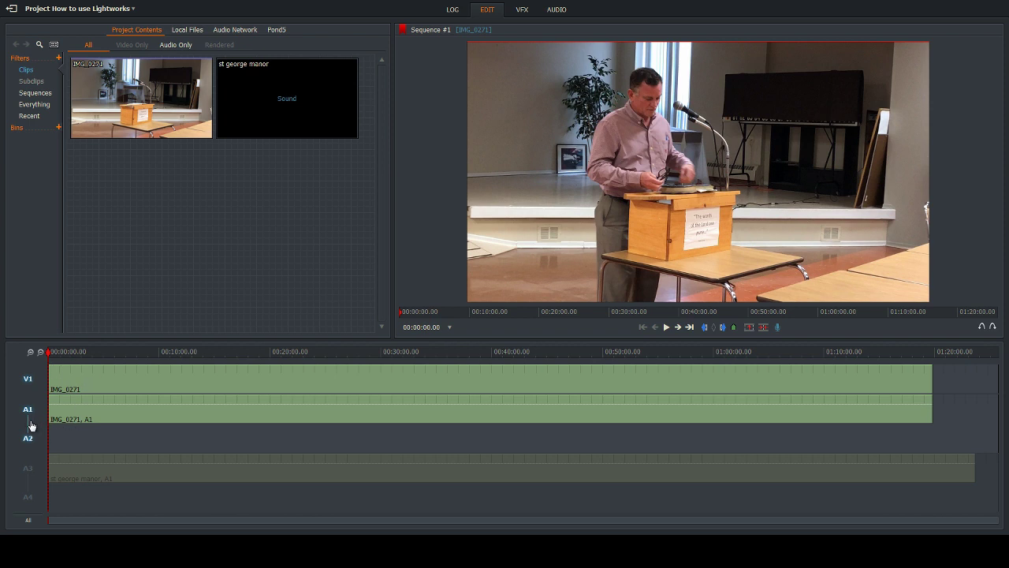
# Switch the active audio from A1/A2 to A3/A4 and audition the separate recording around 00:04:04 and 00:07:10.
pyautogui.click(31, 426)
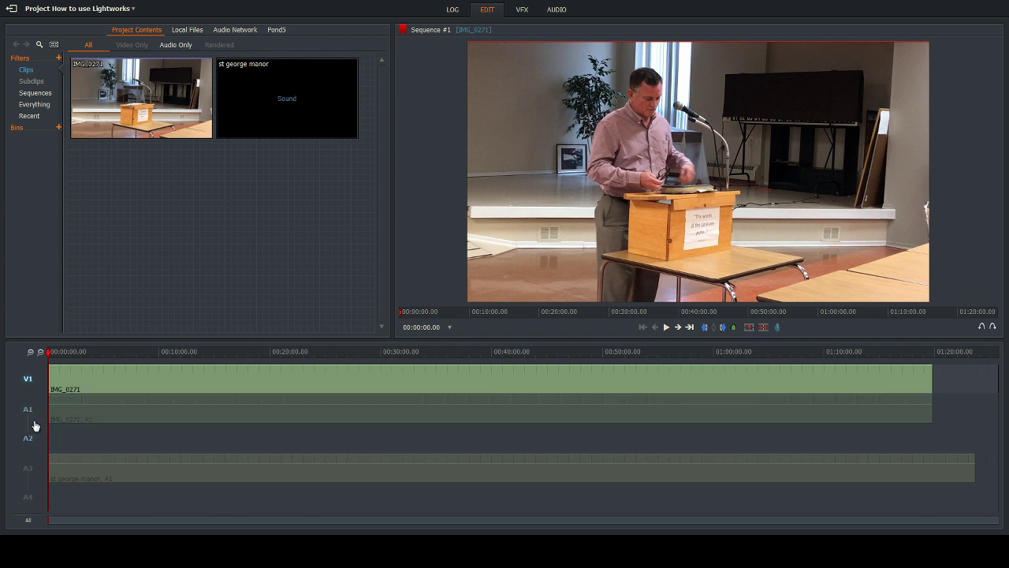
pyautogui.click(32, 485)
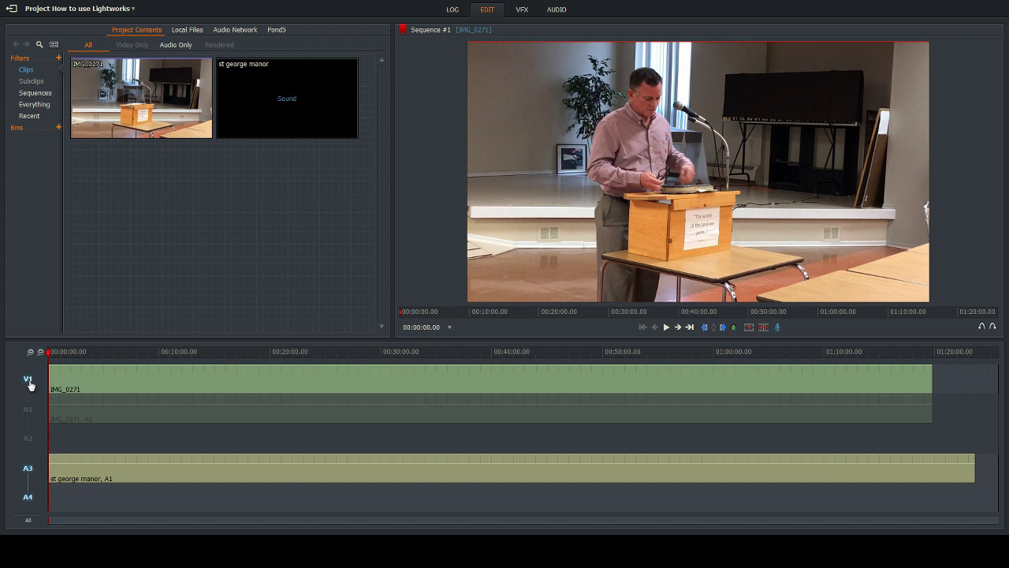
pyautogui.moveTo(49, 355); pyautogui.dragTo(95, 362)
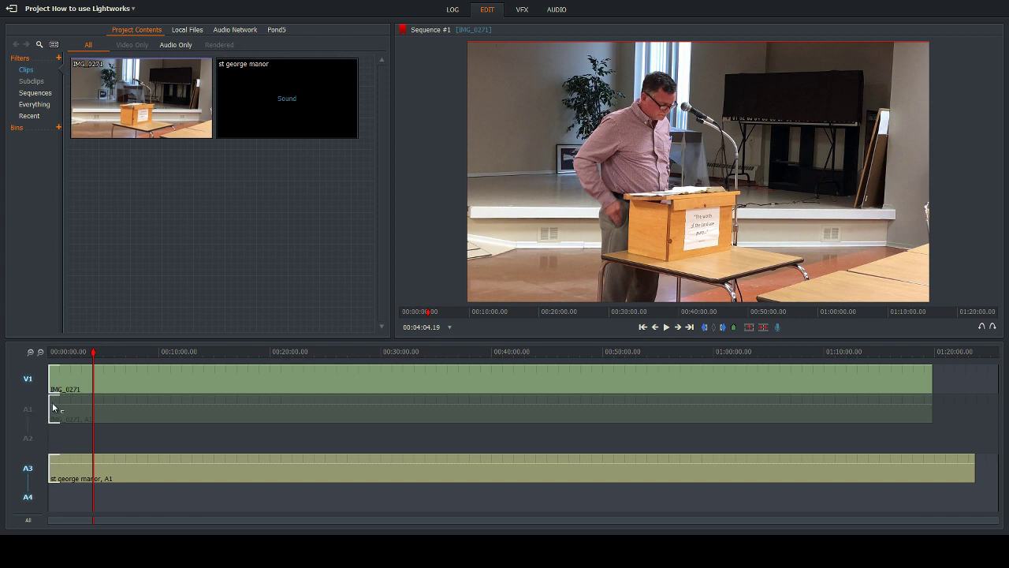
pyautogui.click(666, 327)
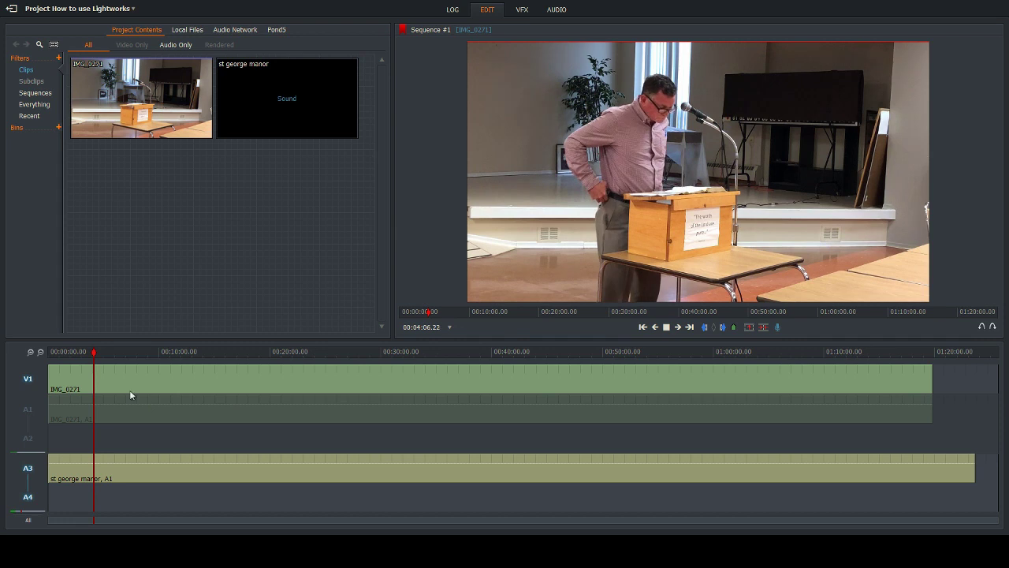
pyautogui.moveTo(95, 355); pyautogui.dragTo(127, 355)
pyautogui.click(667, 327)
pyautogui.click(666, 327)
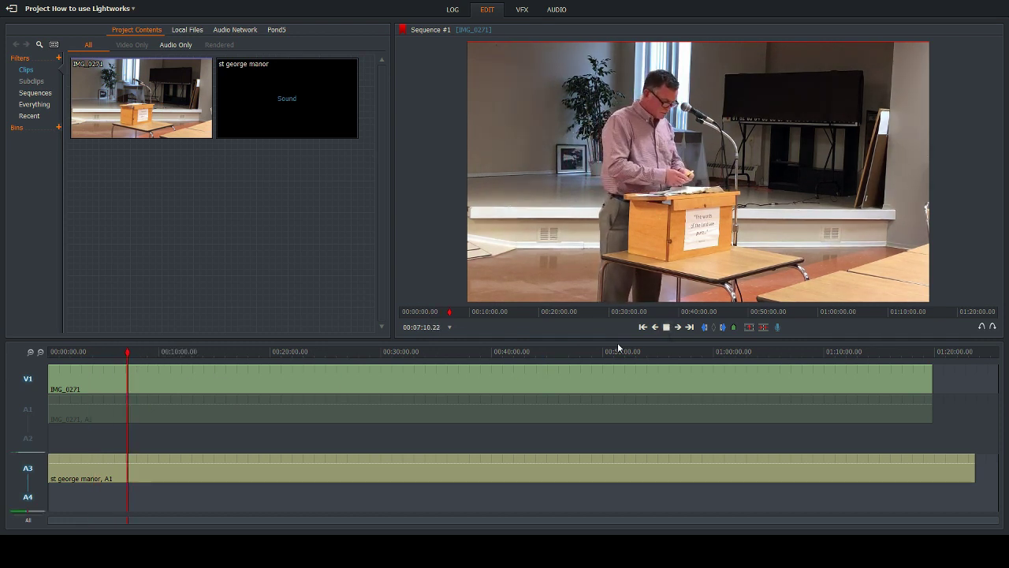
# Play short stretches from about 00:06:12 and 00:06:35 to locate the talk's start in the separate recording.
pyautogui.moveTo(135, 348); pyautogui.dragTo(117, 351)
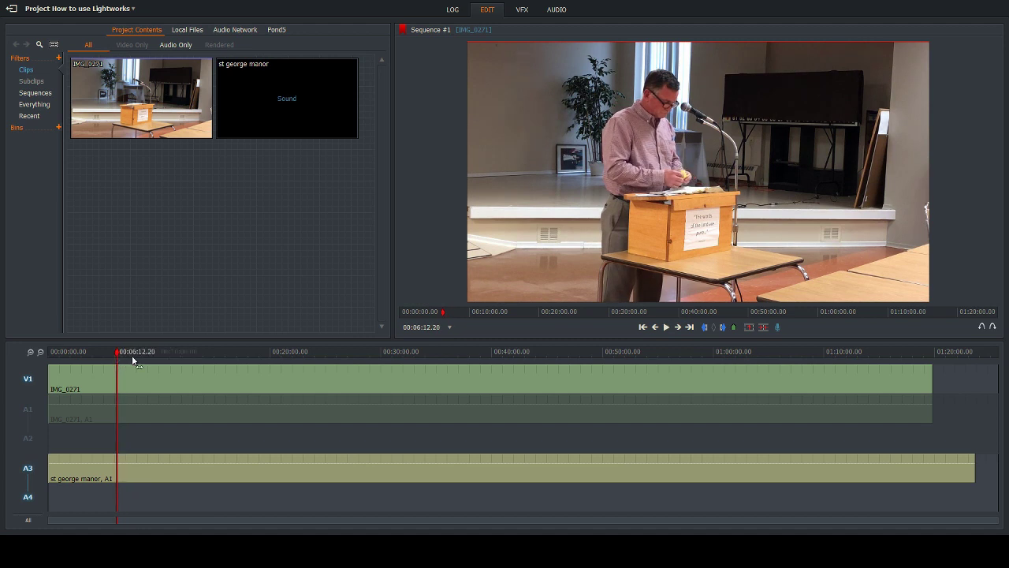
pyautogui.click(666, 327)
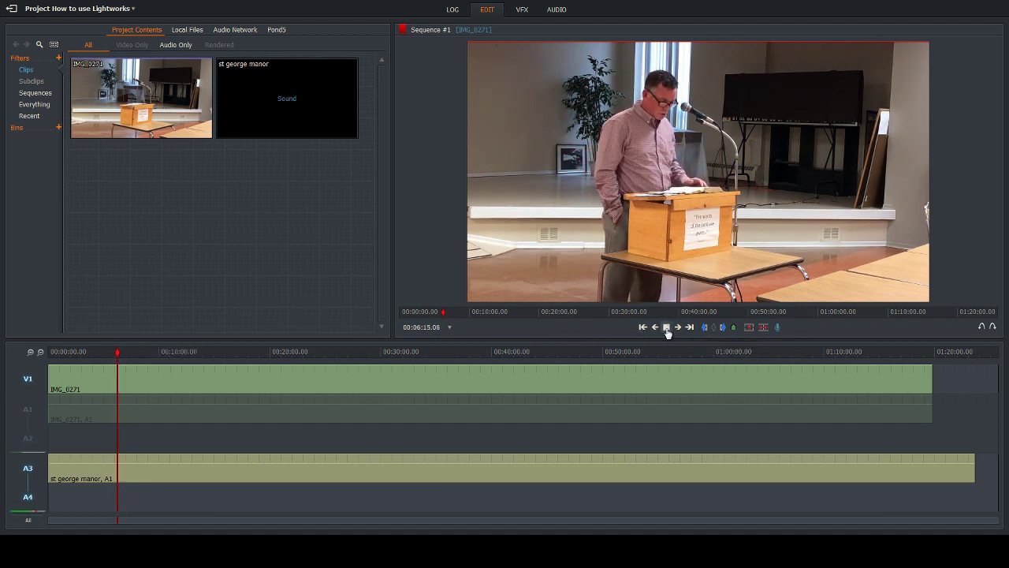
pyautogui.click(666, 327)
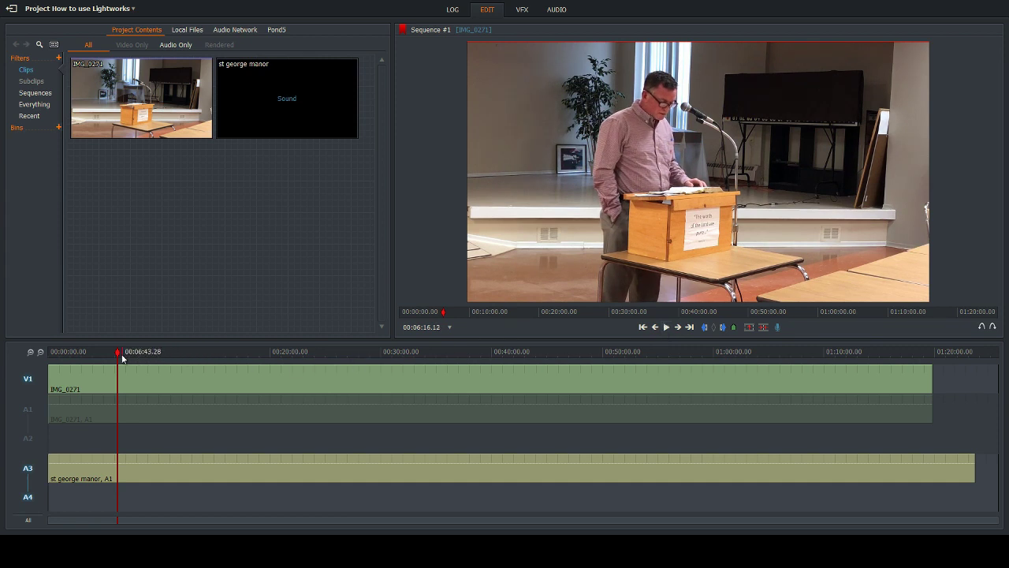
pyautogui.moveTo(118, 360); pyautogui.dragTo(122, 357)
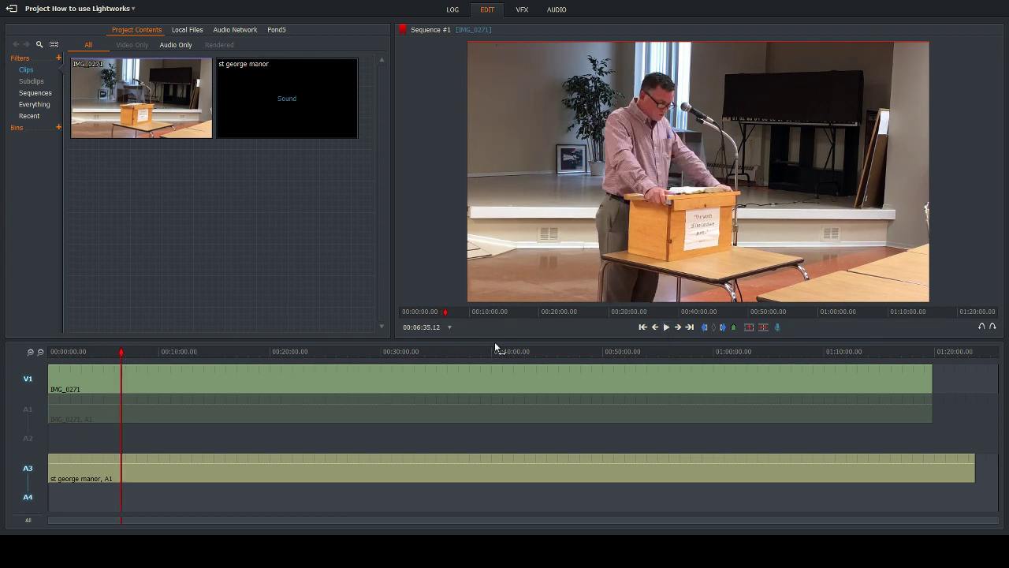
pyautogui.click(665, 327)
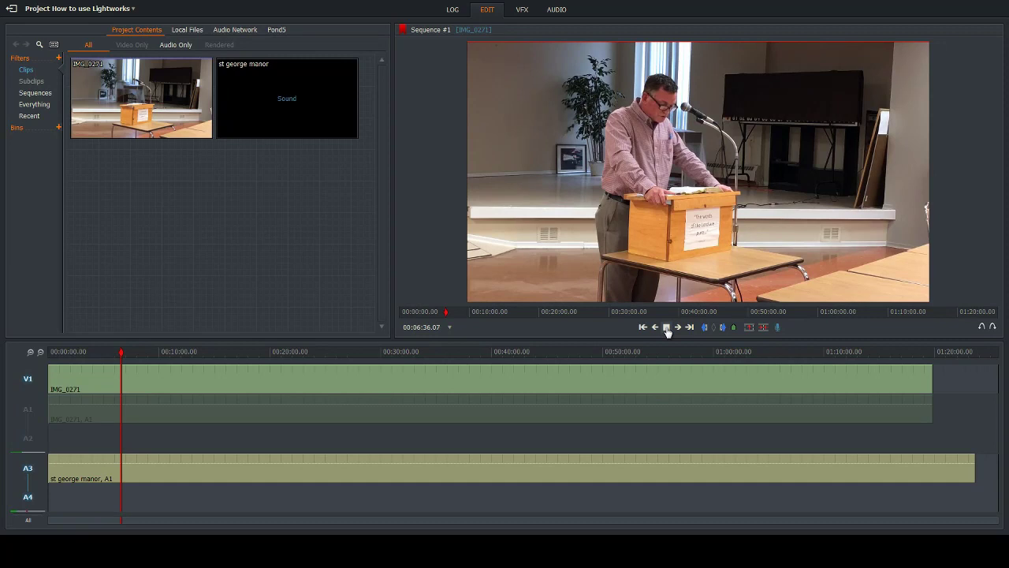
pyautogui.click(666, 328)
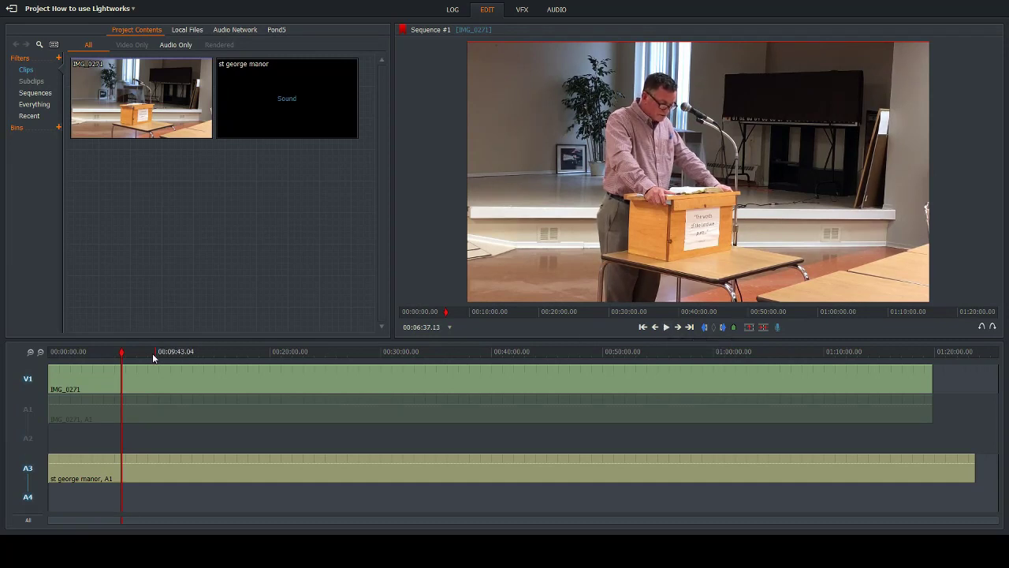
# Replay the recording from about 00:06:29 and park the playhead at the cut point, 00:06:35.25.
pyautogui.moveTo(122, 353); pyautogui.dragTo(119, 353)
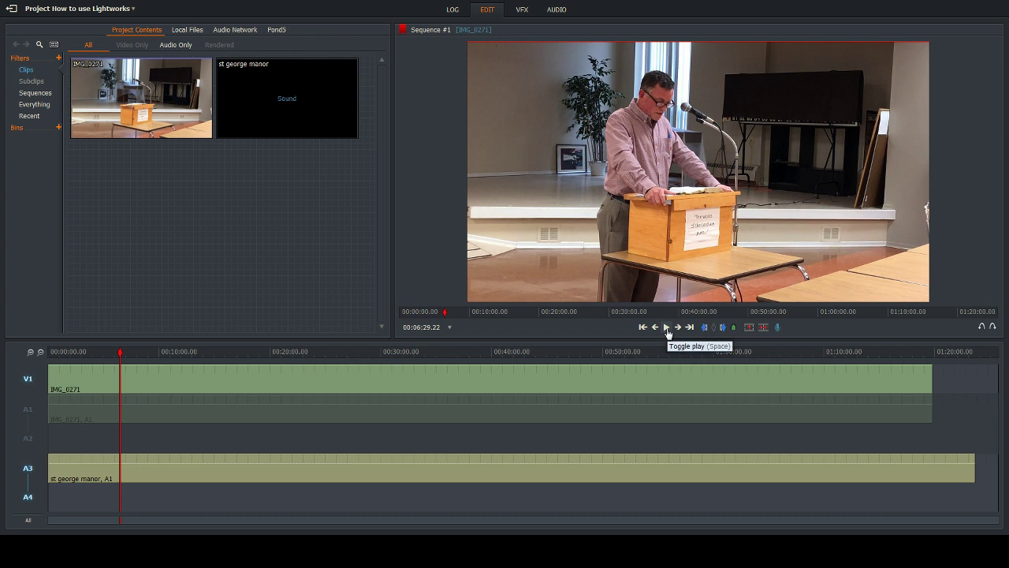
pyautogui.click(666, 328)
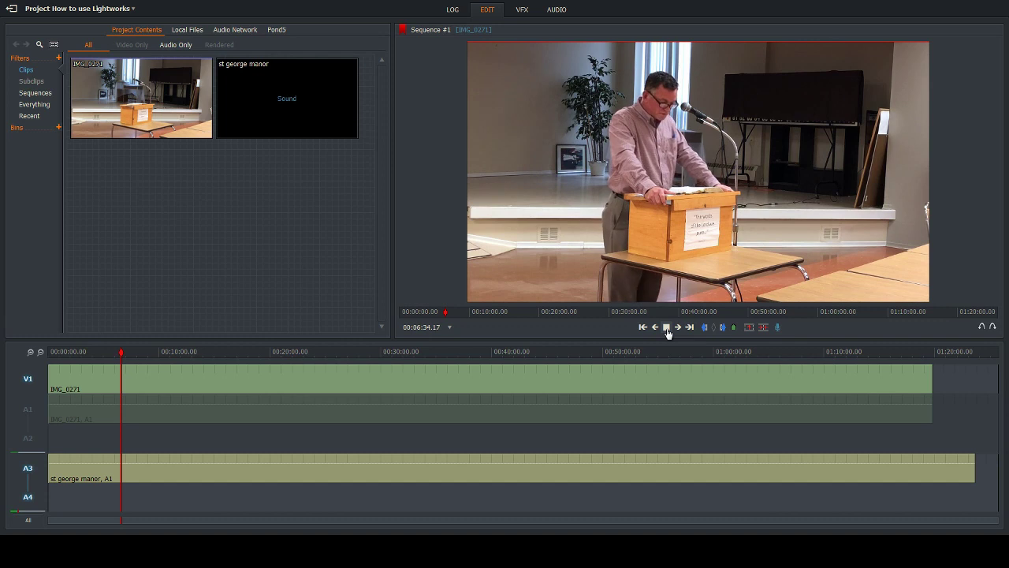
pyautogui.click(667, 328)
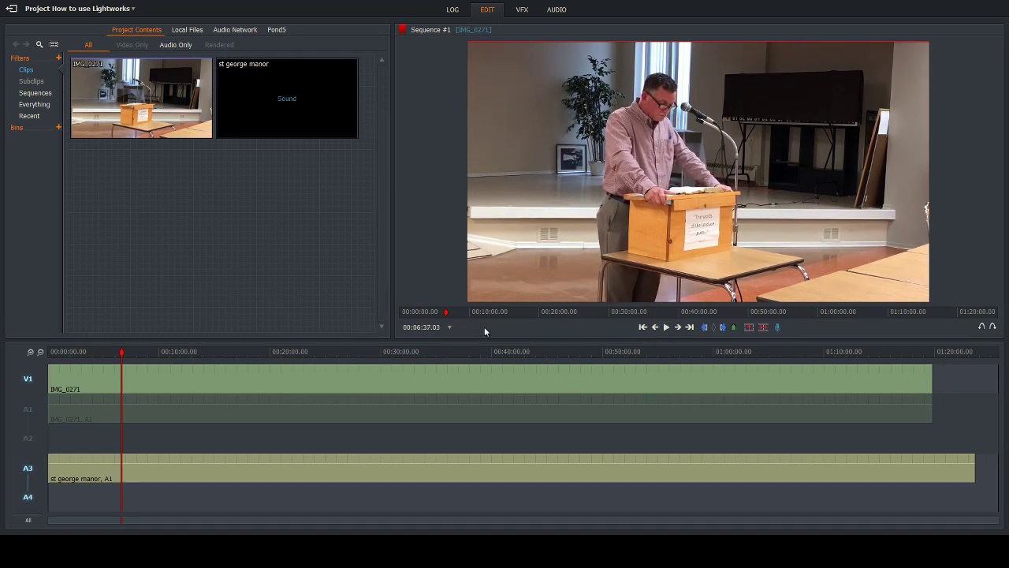
pyautogui.click(121, 352)
pyautogui.click(667, 327)
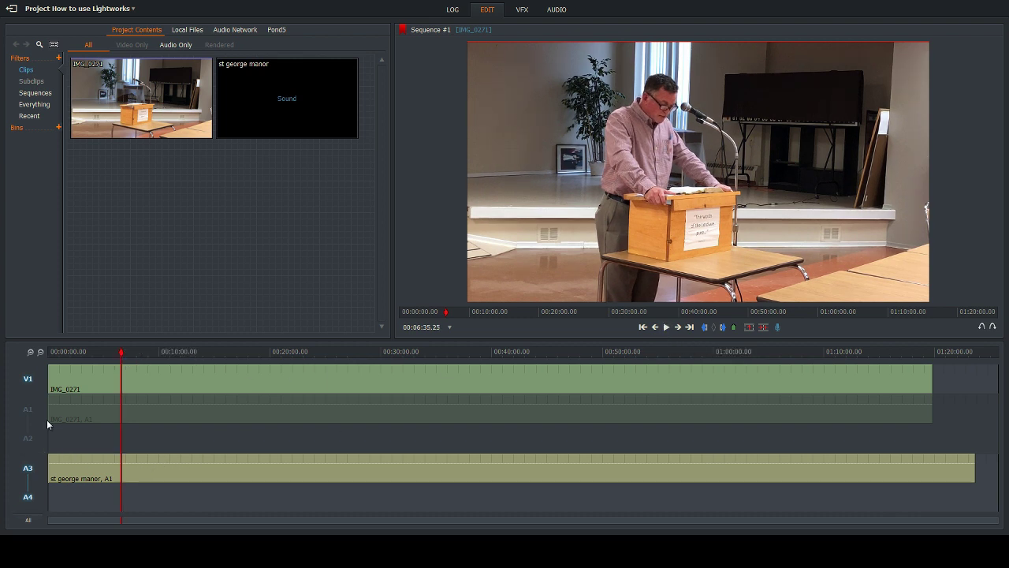
# With V1 disabled, split the st george manor clip at 00:06:35.25 and delete its opening segment.
pyautogui.click(28, 379)
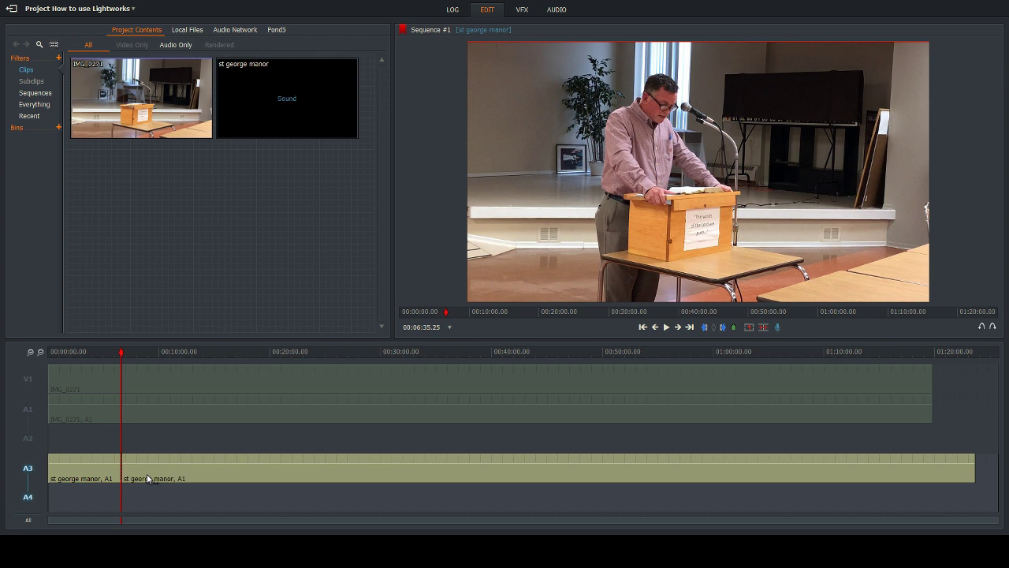
pyautogui.rightClick(80, 468)
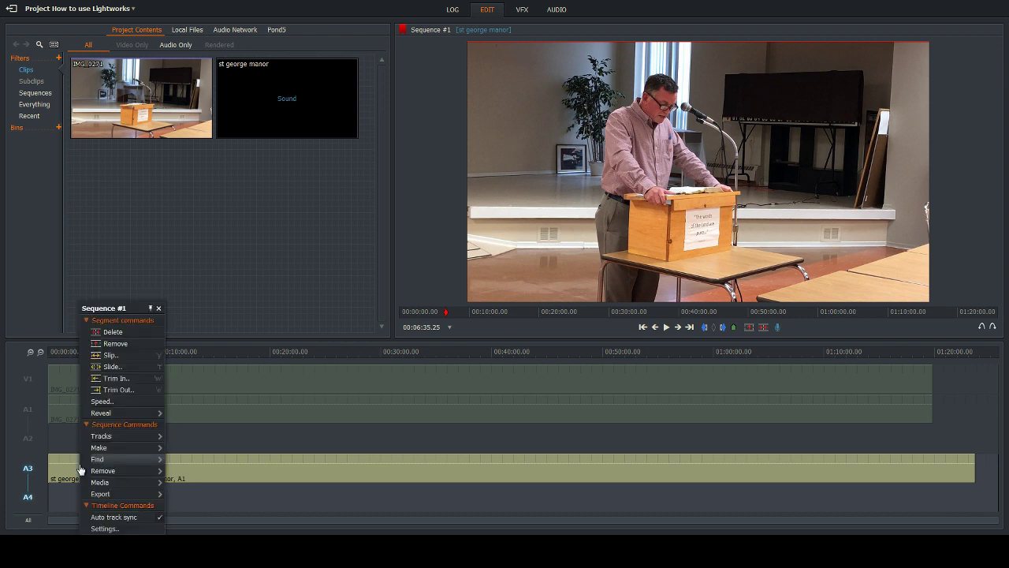
pyautogui.click(96, 332)
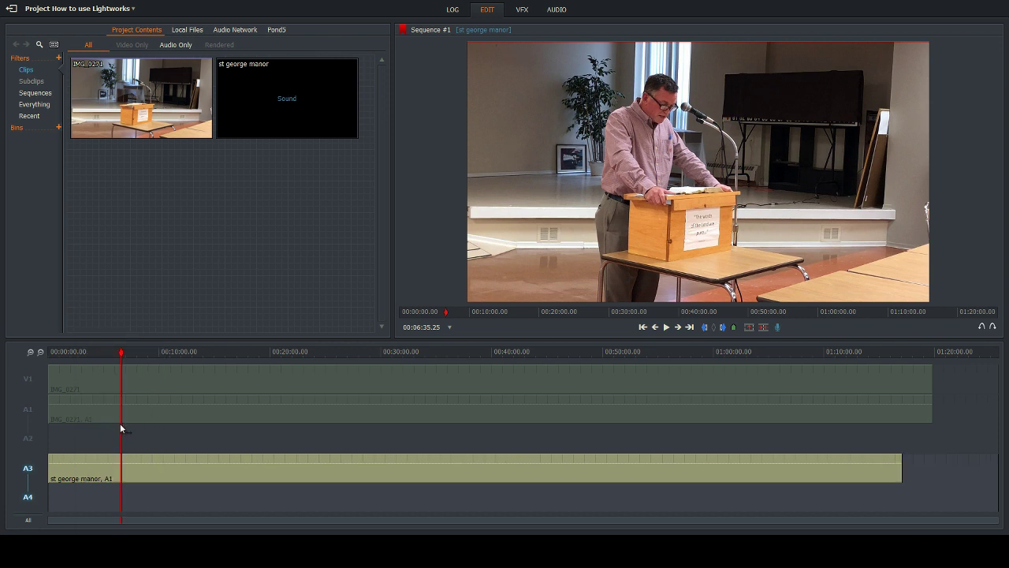
# Play the first few seconds of the trimmed sound recording and return to the sequence start.
pyautogui.moveTo(120, 352); pyautogui.dragTo(49, 352)
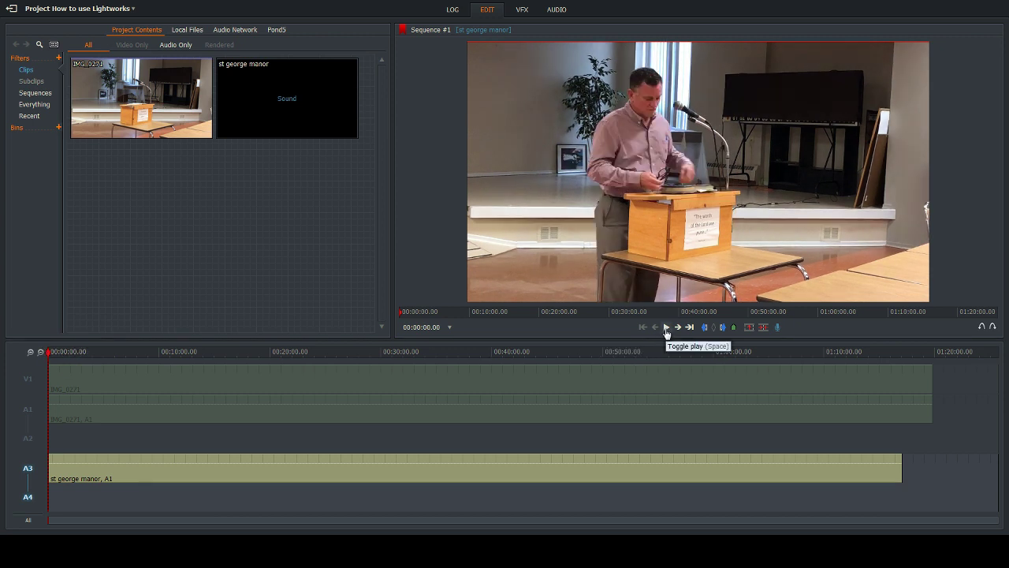
pyautogui.click(667, 328)
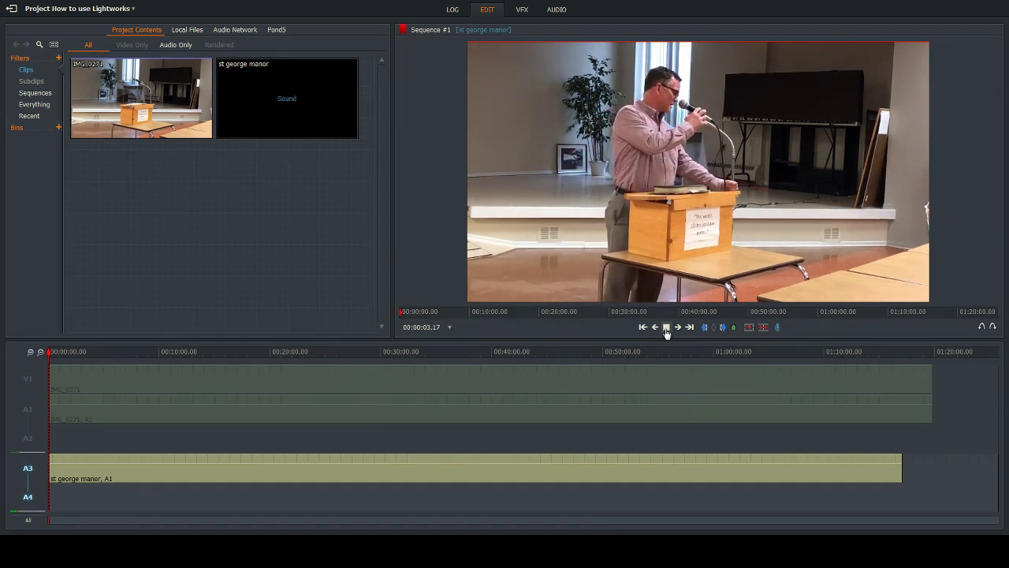
pyautogui.click(666, 328)
pyautogui.click(643, 327)
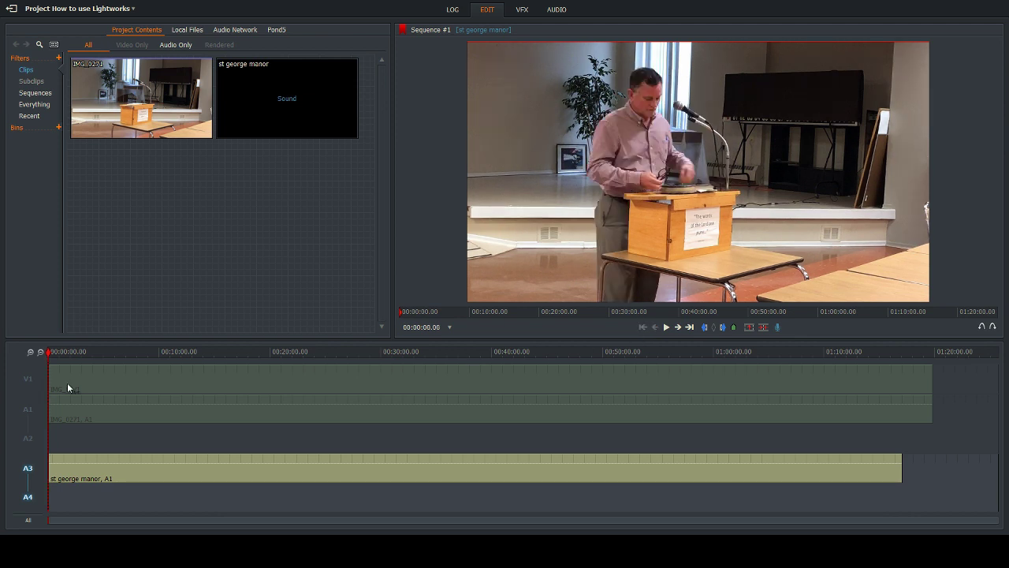
# Enable A1 and A2 with V1 disabled, and delete the video's own audio segment from A1.
pyautogui.click(29, 392)
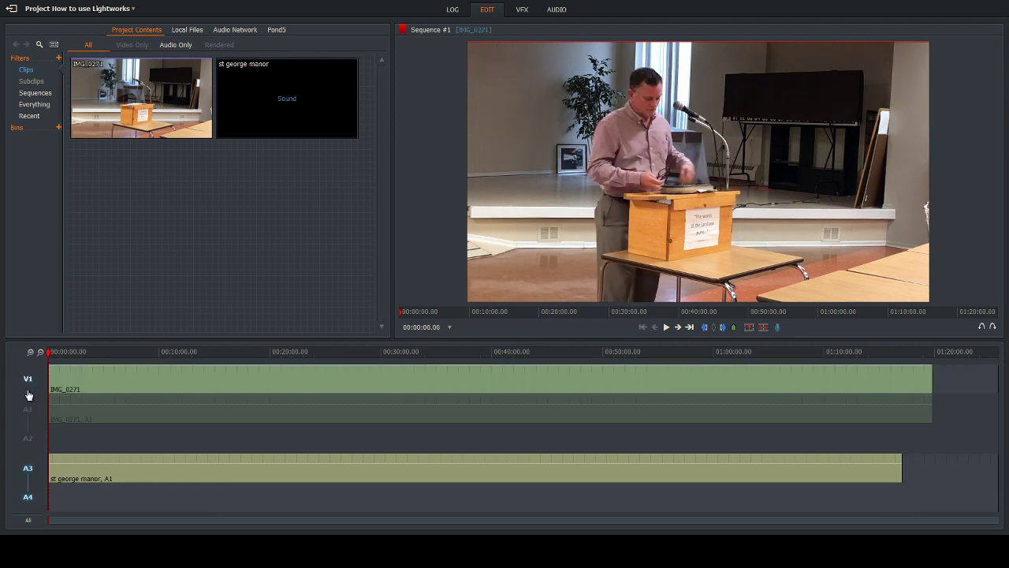
pyautogui.click(25, 432)
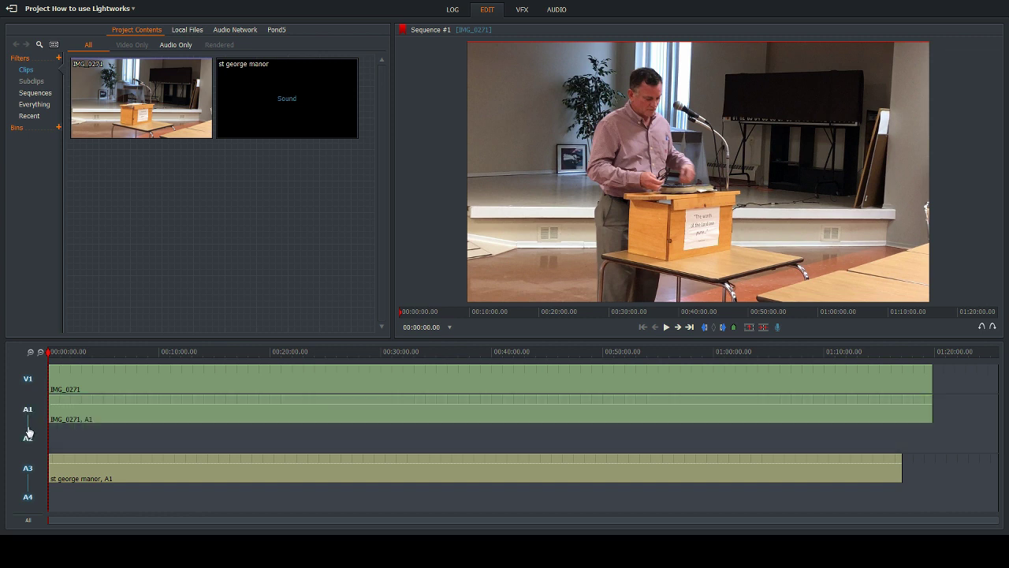
pyautogui.click(26, 379)
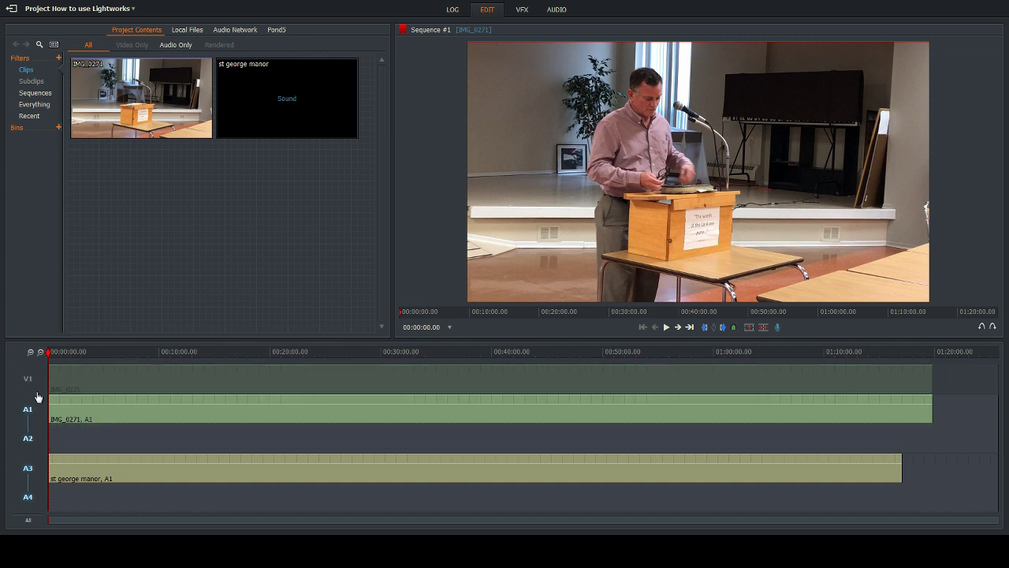
pyautogui.rightClick(75, 414)
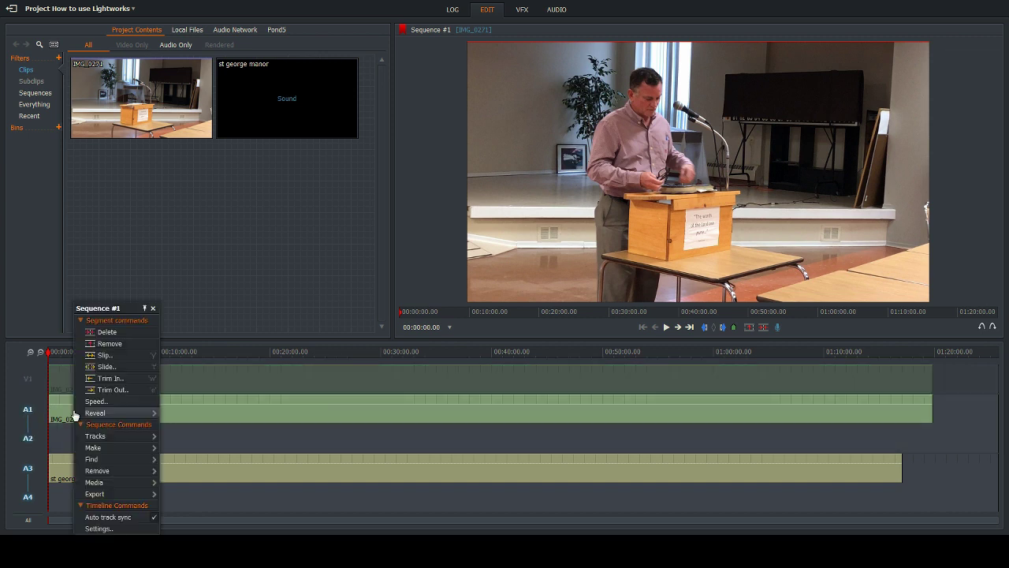
pyautogui.click(94, 334)
# Move the st george manor clip from A3 to the start of A1, and play the opening seconds with V1 enabled.
pyautogui.moveTo(63, 478); pyautogui.dragTo(71, 406)
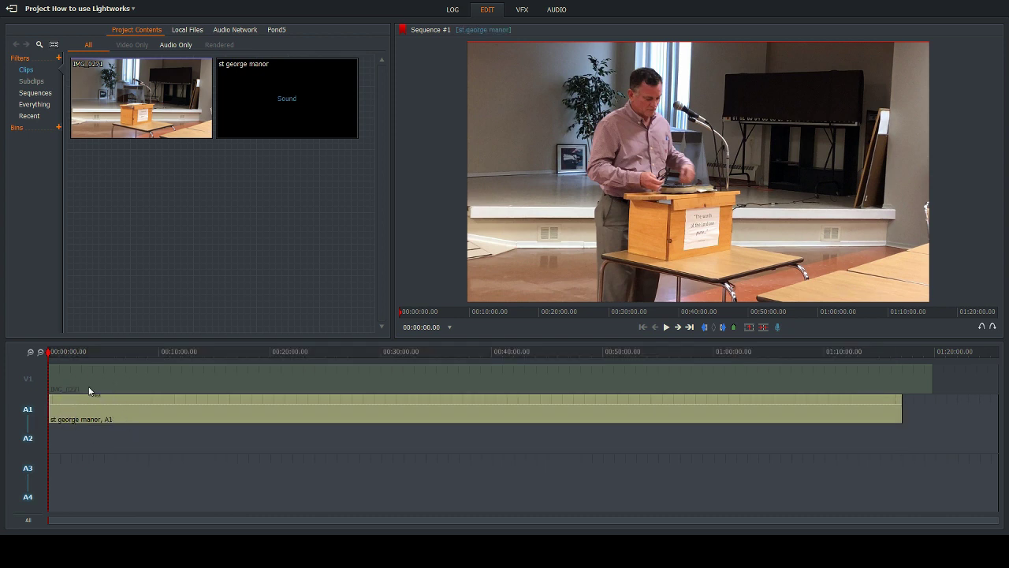
pyautogui.click(28, 379)
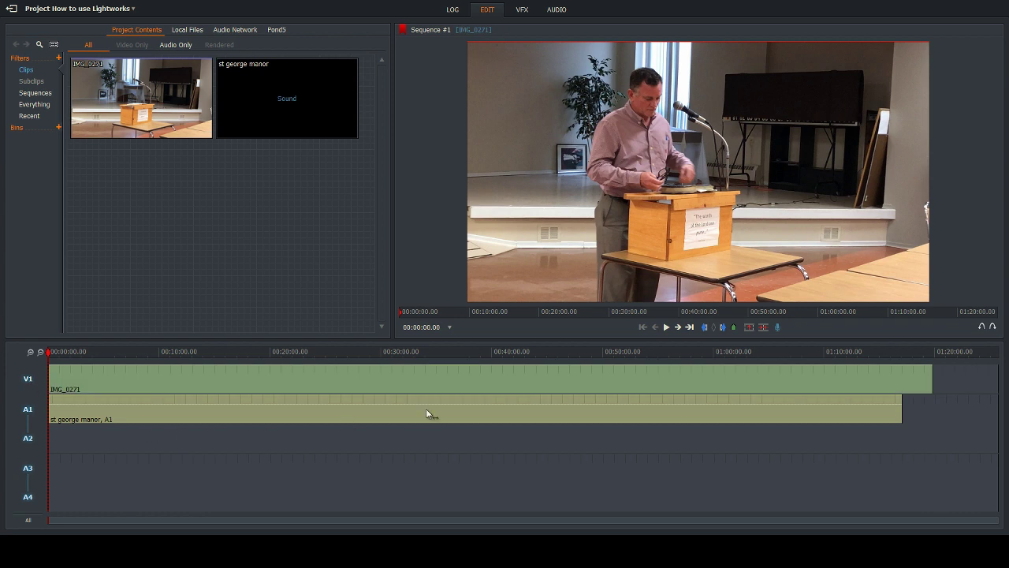
pyautogui.click(667, 328)
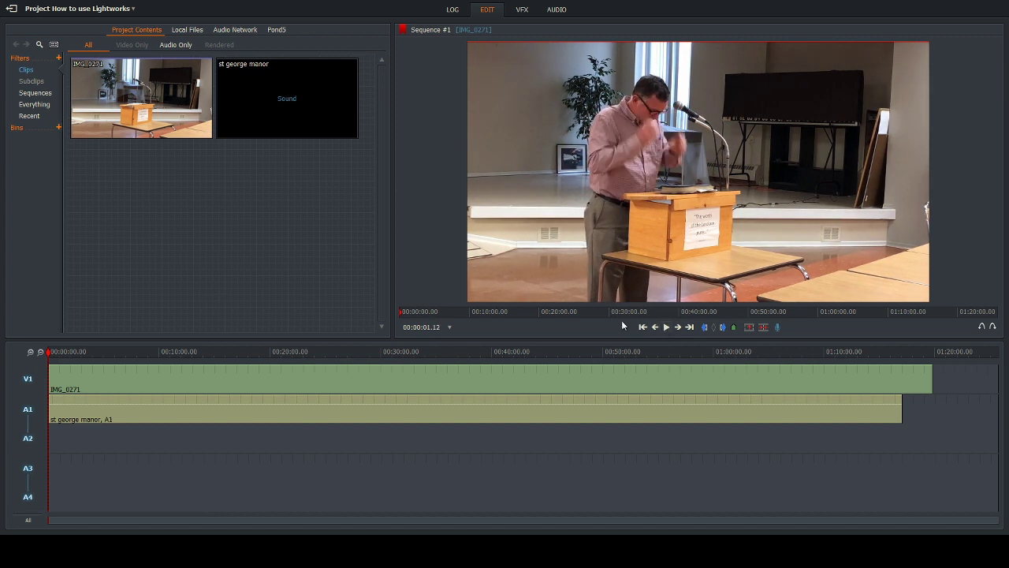
pyautogui.click(667, 328)
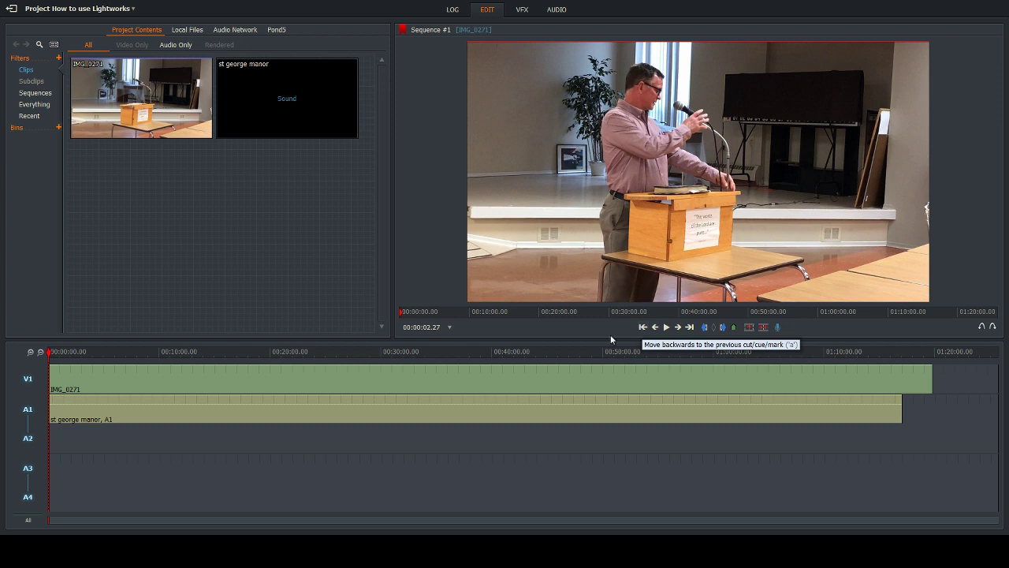
# With V1 disabled, extend the start of the st george manor clip on A1 to recover earlier audio, and play the opening.
pyautogui.click(28, 381)
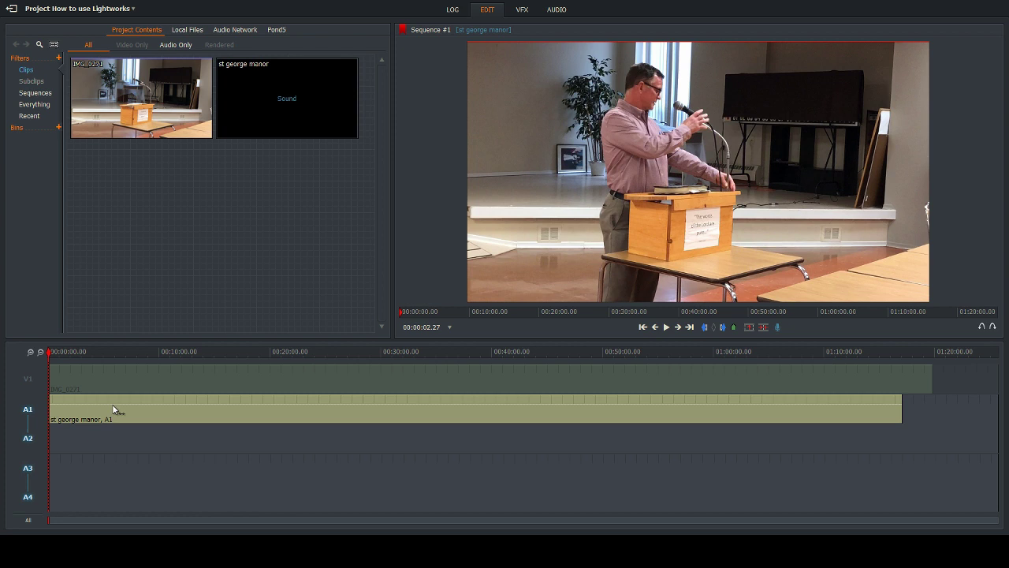
pyautogui.click(56, 409)
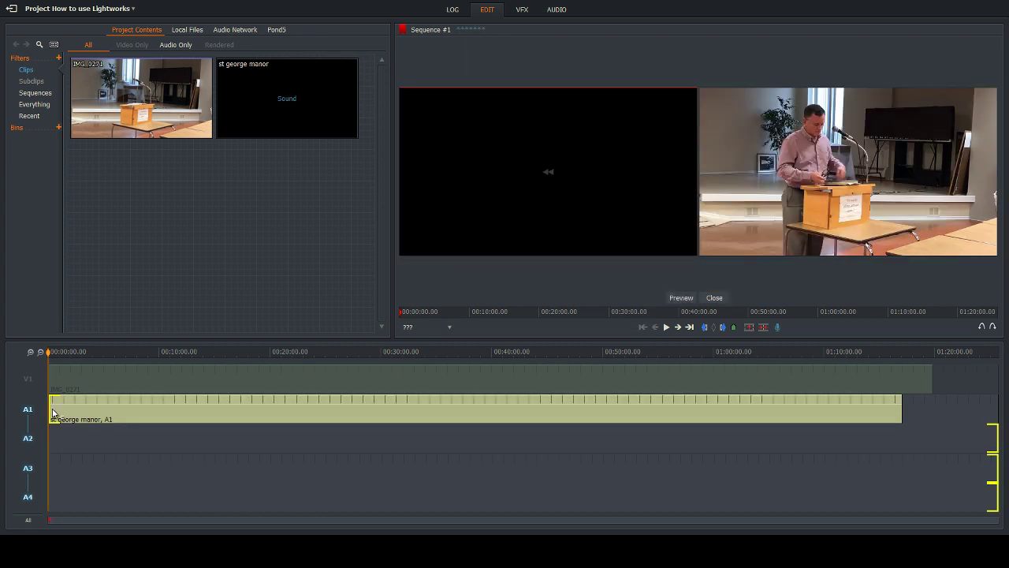
pyautogui.moveTo(56, 410)
pyautogui.mouseDown()
pyautogui.moveTo(85, 416)
pyautogui.moveTo(62, 417)
pyautogui.mouseUp()
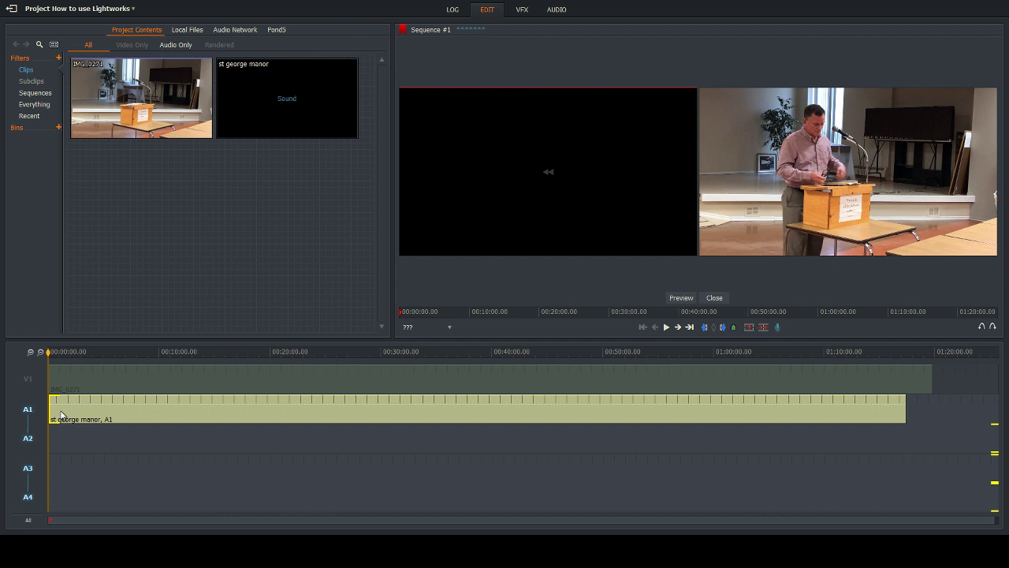
pyautogui.click(31, 351)
pyautogui.click(31, 352)
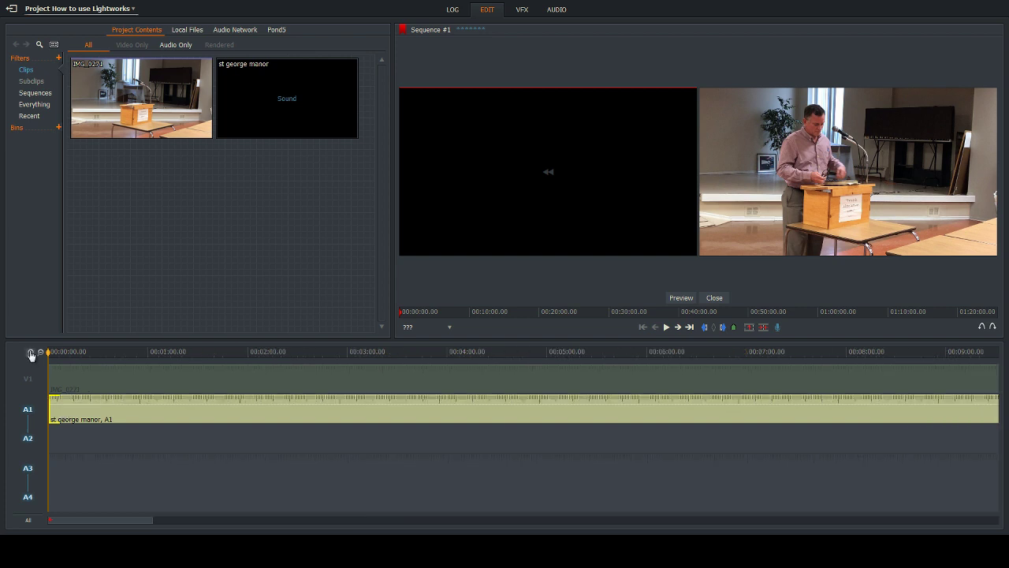
pyautogui.click(55, 410)
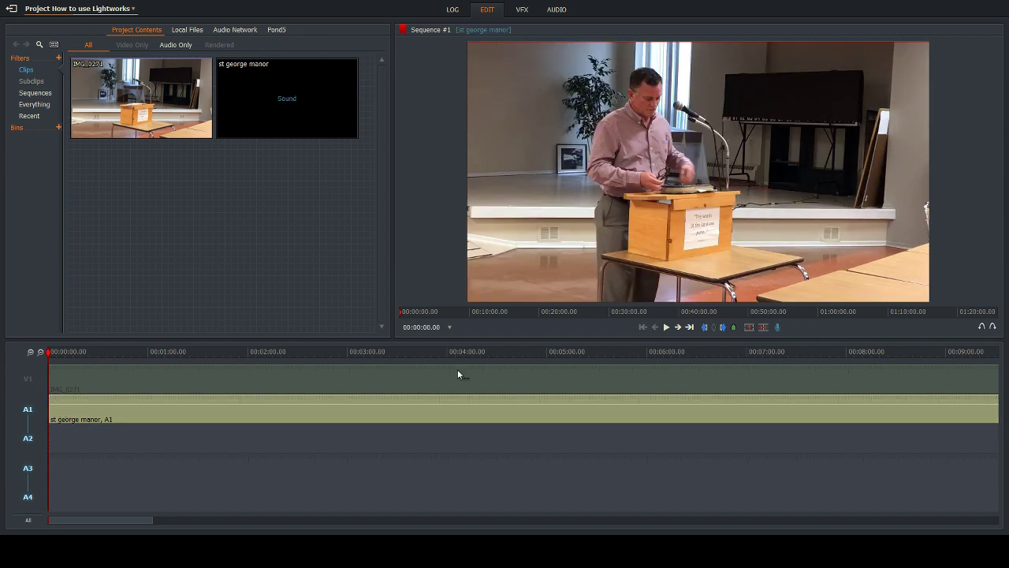
pyautogui.click(666, 327)
pyautogui.click(667, 327)
# Readjust the start of the st george manor clip on A1 at closer timeline scale, and play the opening seconds twice from the sequence start.
pyautogui.click(55, 410)
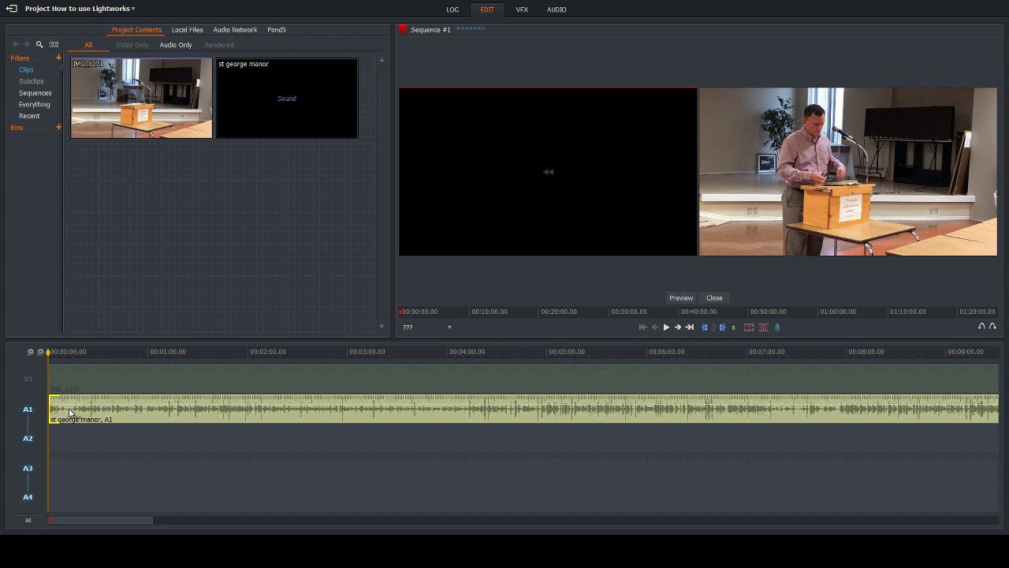
pyautogui.click(30, 352)
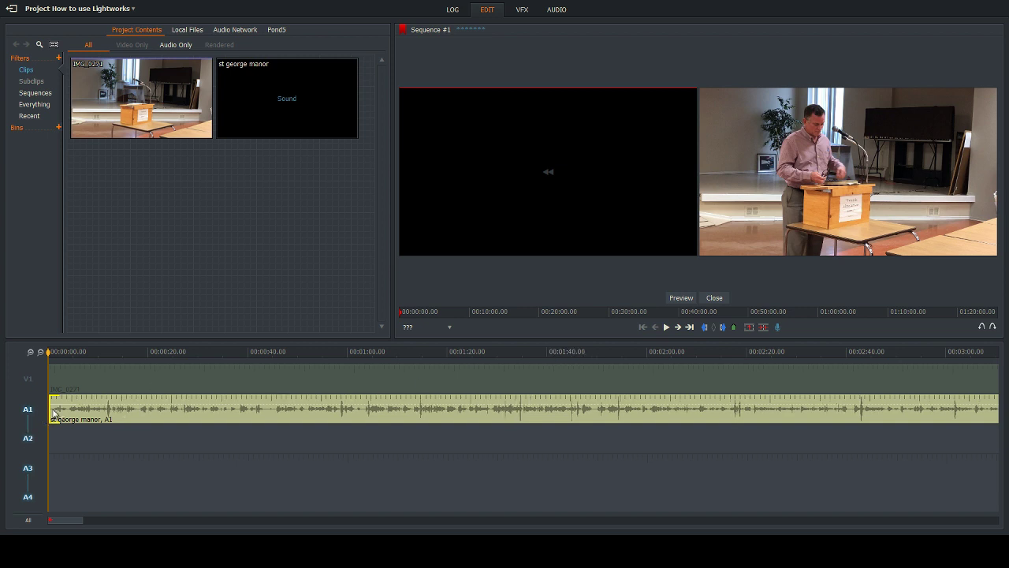
pyautogui.click(516, 379)
pyautogui.click(666, 328)
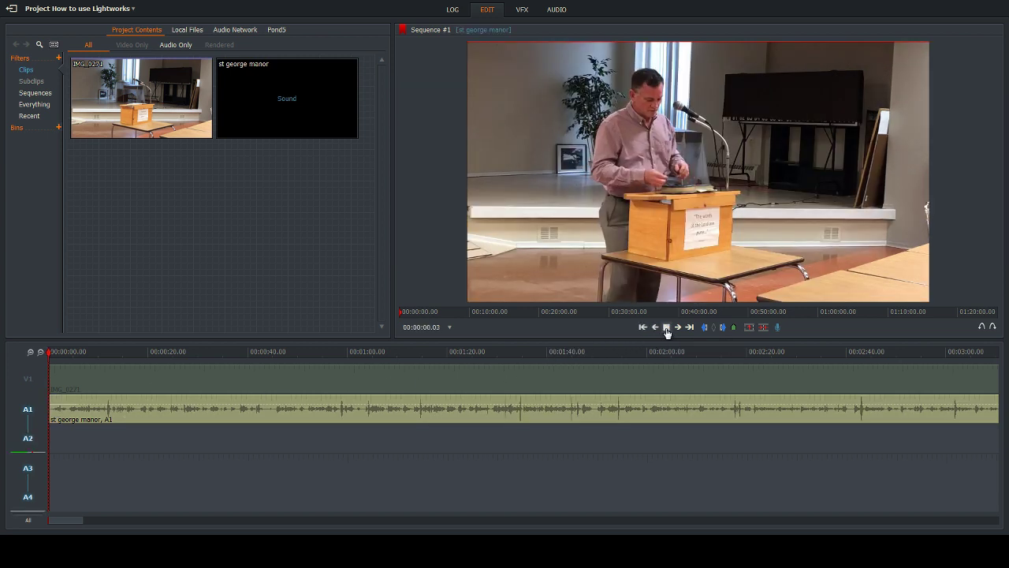
pyautogui.click(666, 328)
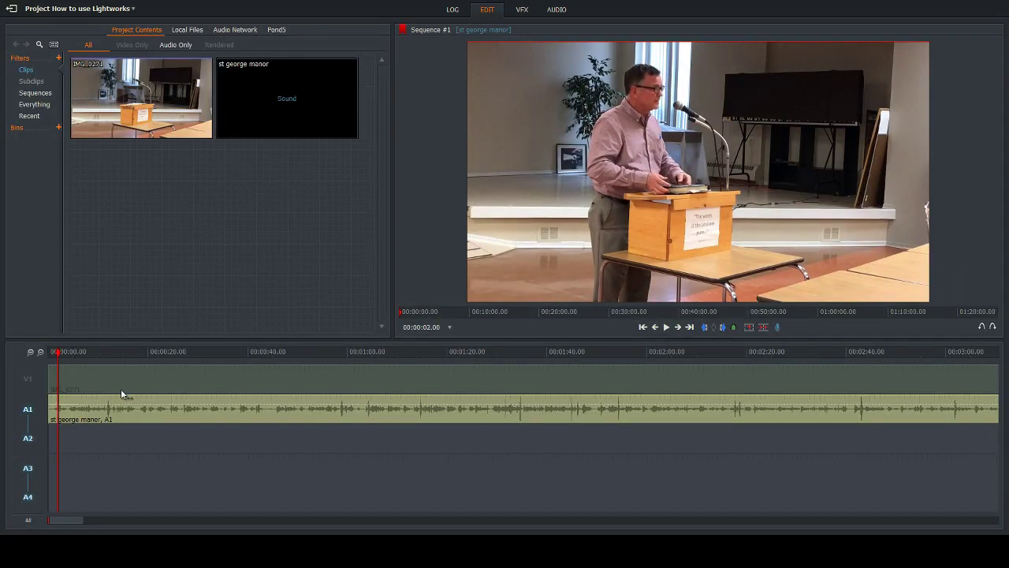
pyautogui.click(49, 354)
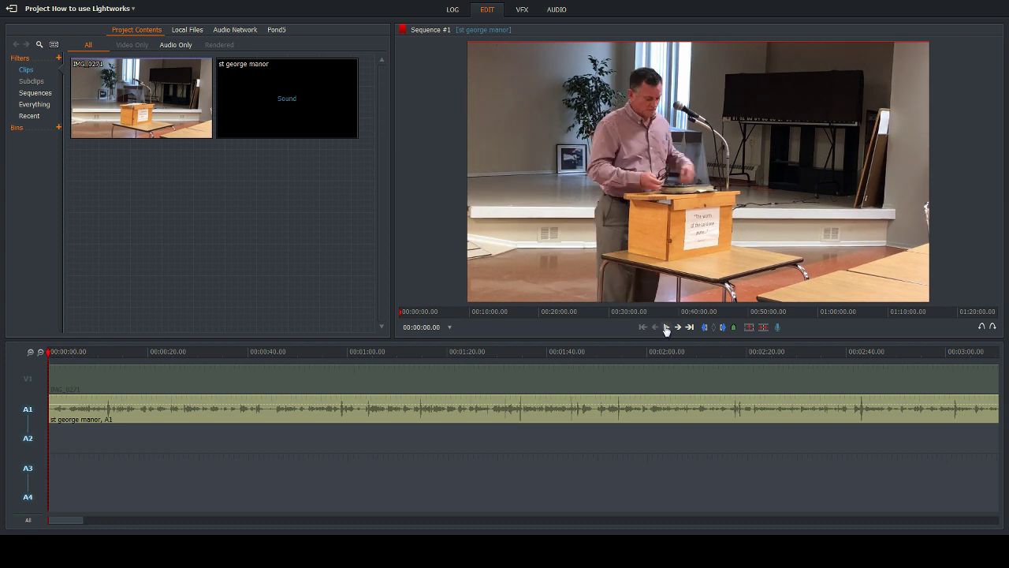
pyautogui.click(666, 327)
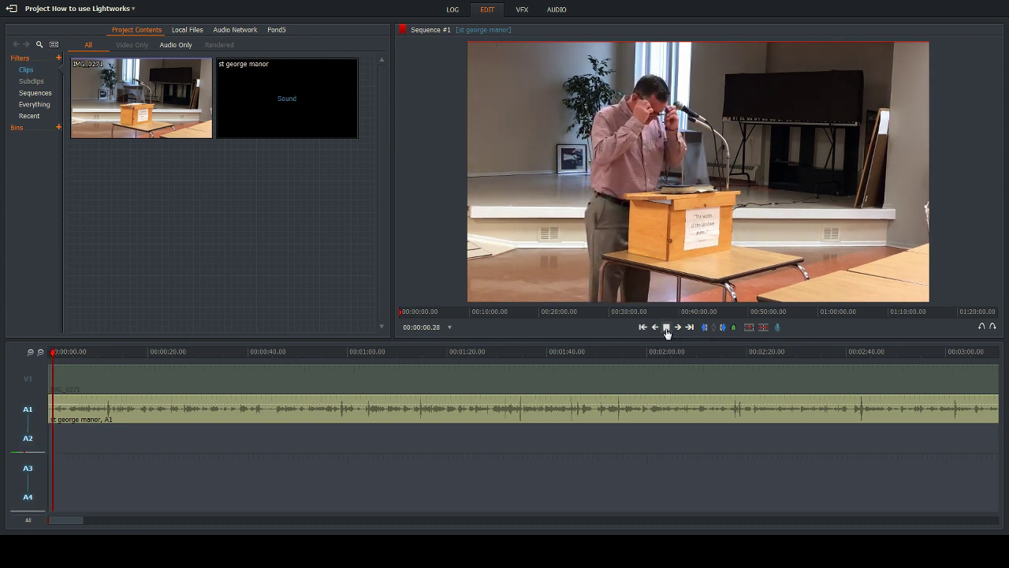
pyautogui.click(667, 327)
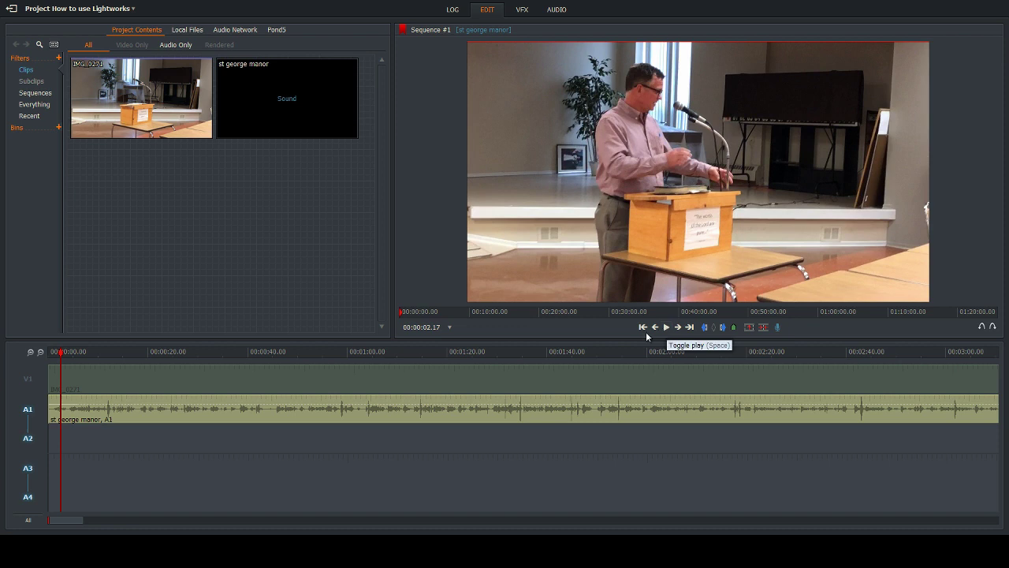
# Trim a little off the start of the st george manor clip on A1 and play the first five seconds.
pyautogui.click(53, 410)
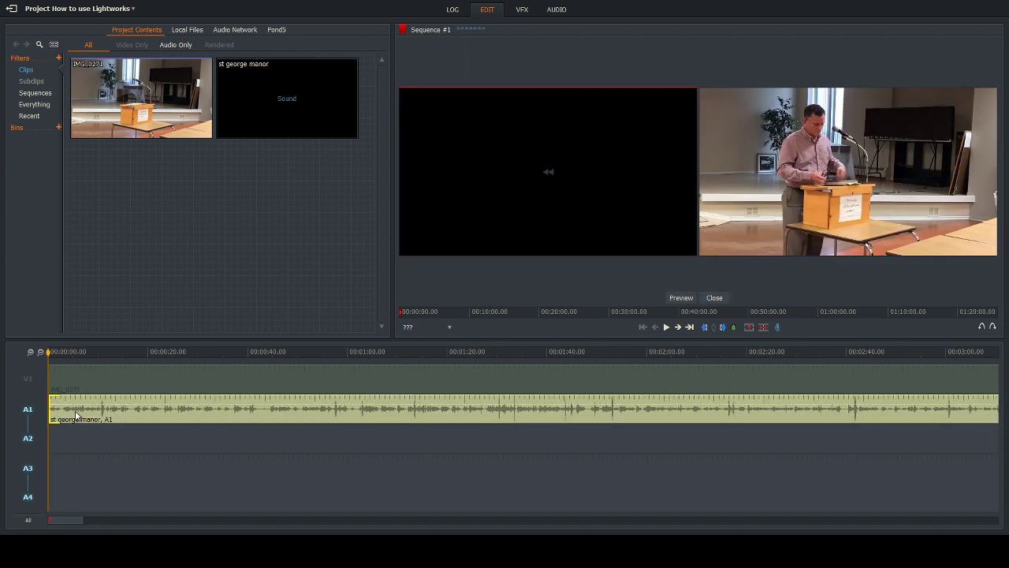
pyautogui.click(55, 412)
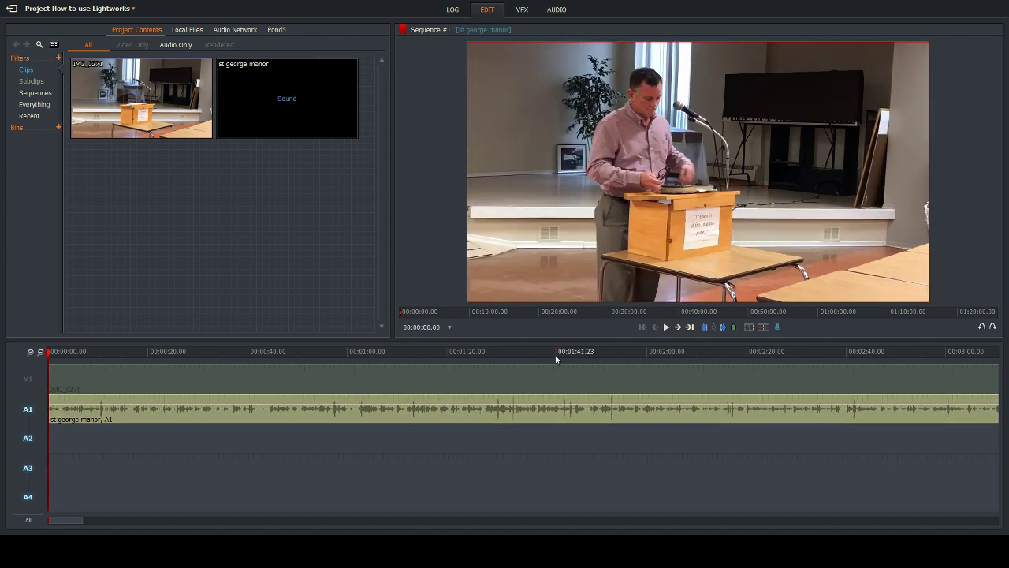
pyautogui.click(667, 328)
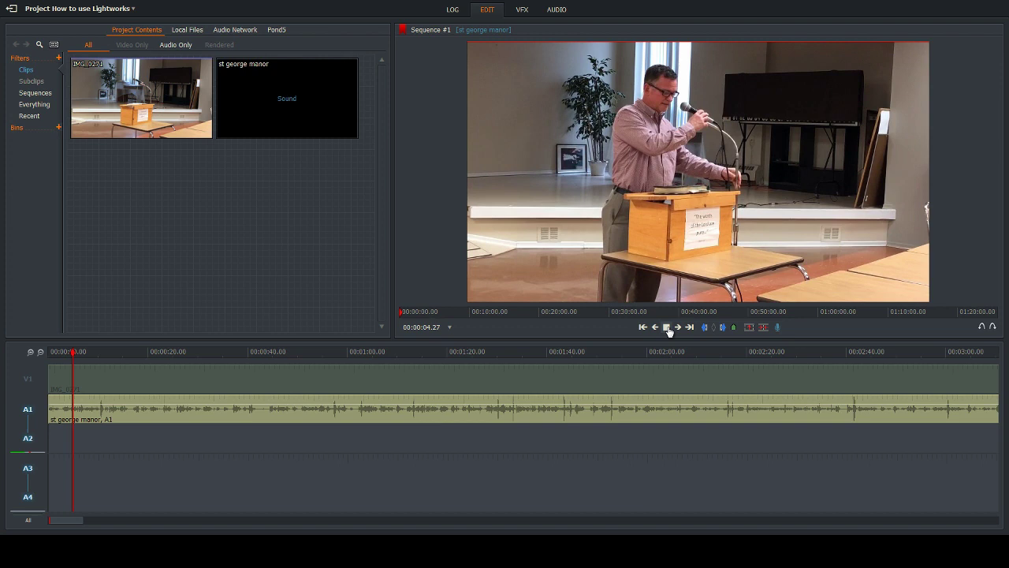
pyautogui.click(667, 327)
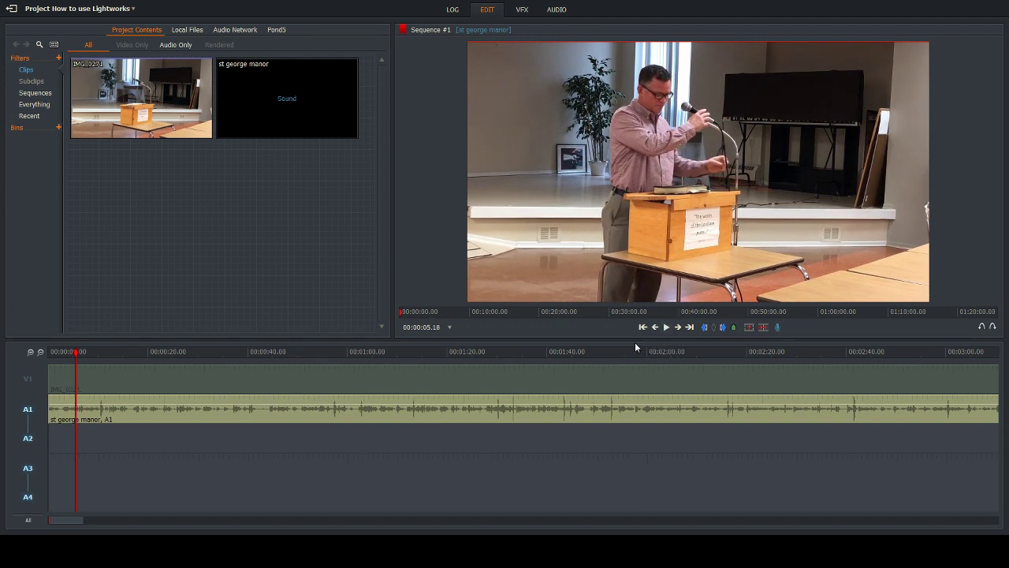
# Trim the A1 clip's start slightly further and play the first four seconds to check the sync.
pyautogui.click(57, 410)
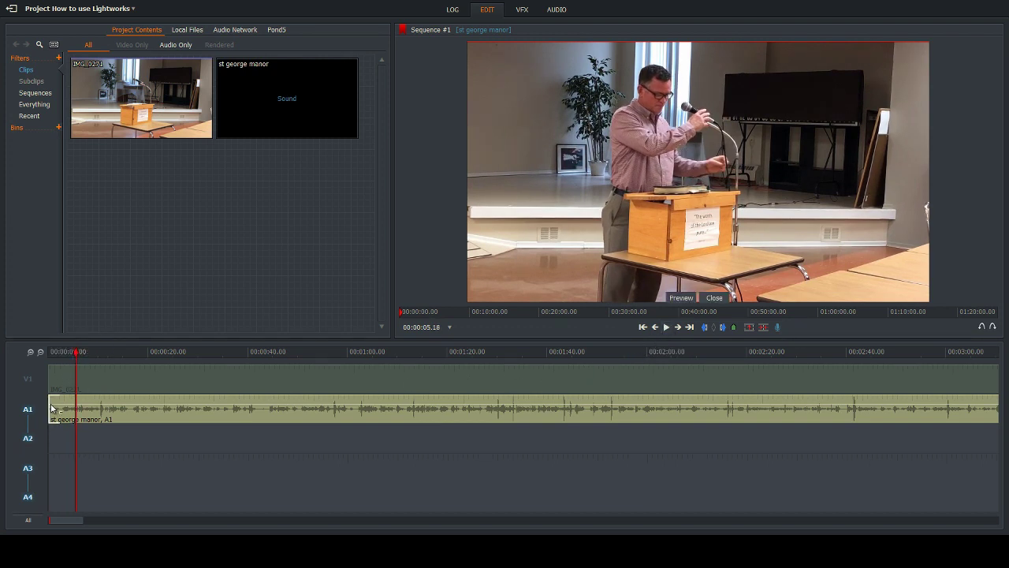
pyautogui.moveTo(79, 409); pyautogui.dragTo(71, 410)
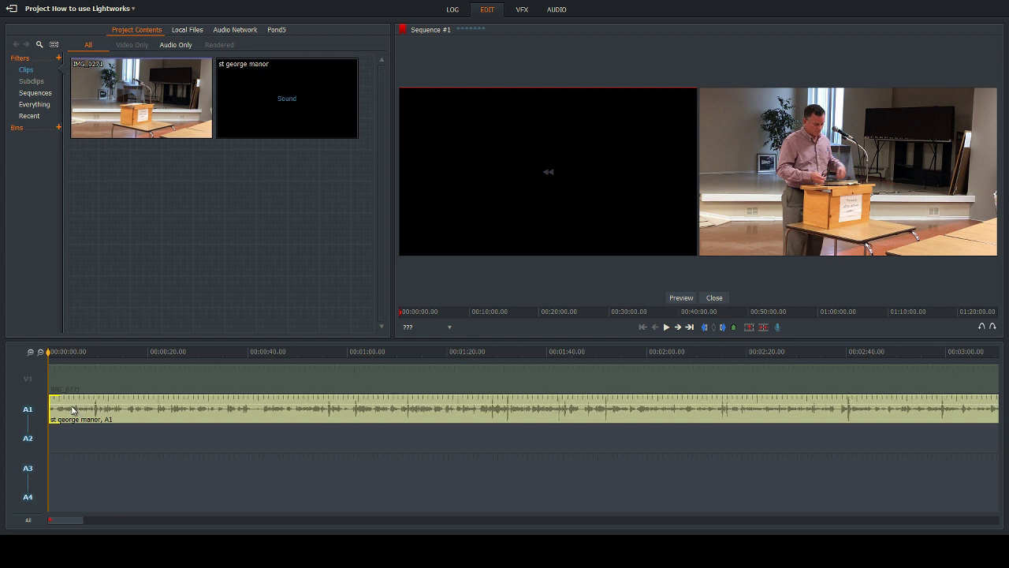
pyautogui.click(134, 401)
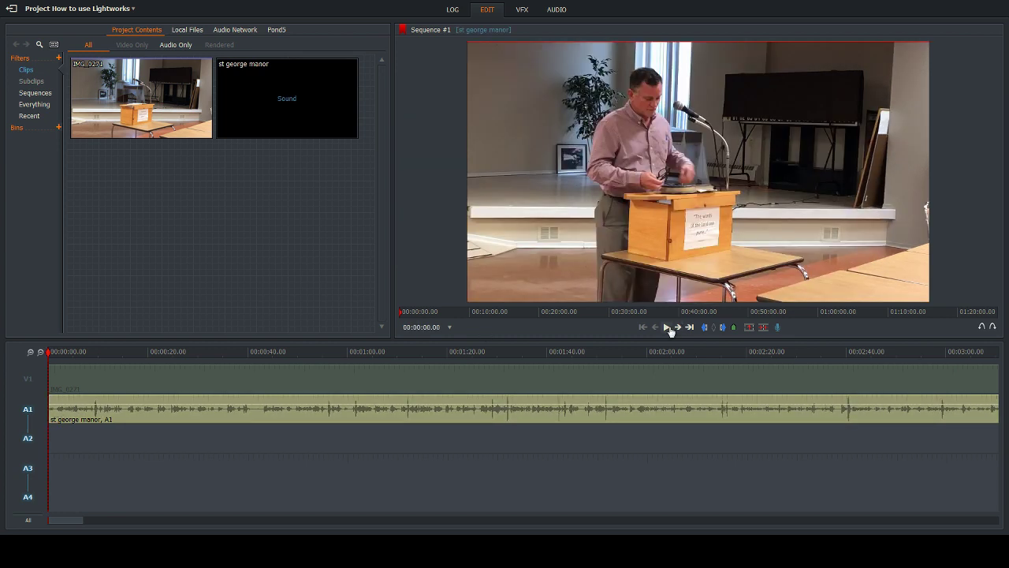
pyautogui.click(667, 326)
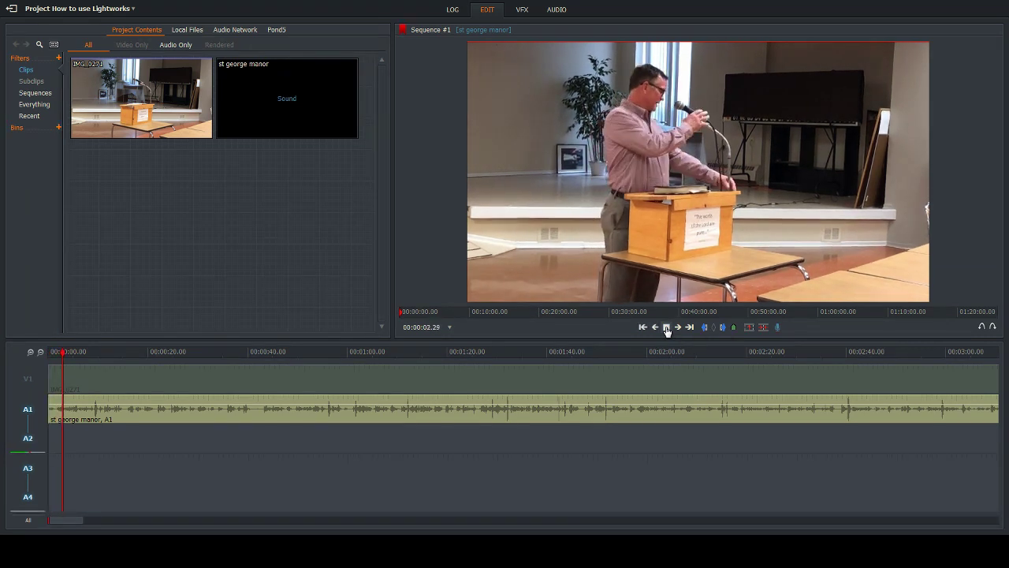
pyautogui.click(666, 326)
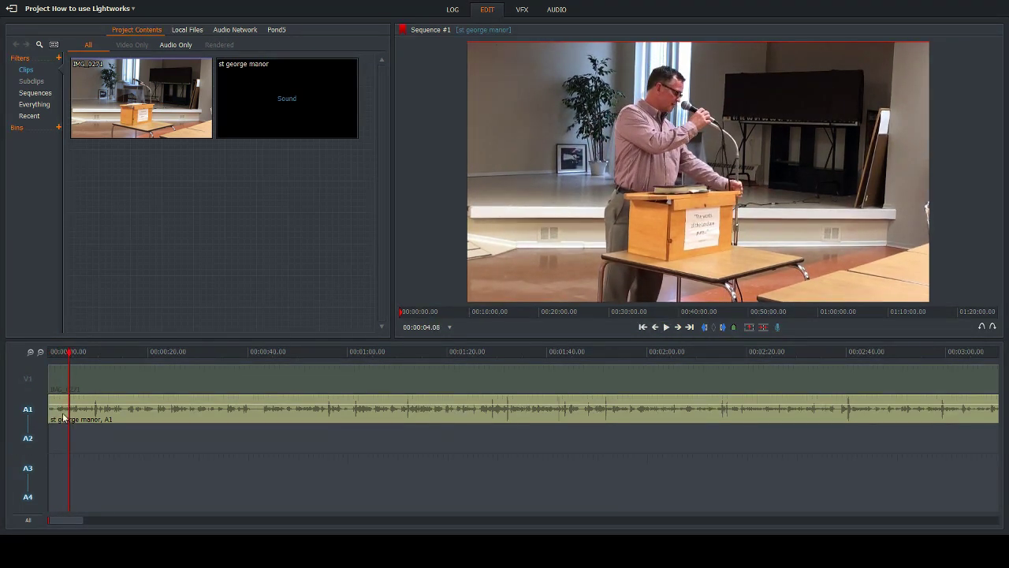
# Shave another small amount off the beginning of st george manor on A1, and replay the opening to about 00:00:03.25.
pyautogui.click(55, 415)
pyautogui.click(55, 416)
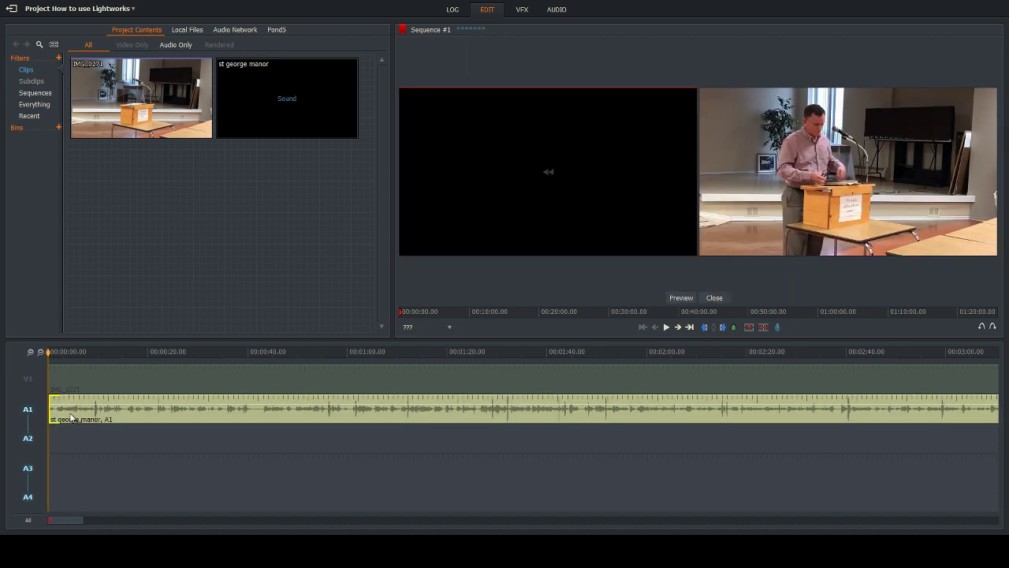
pyautogui.moveTo(75, 414); pyautogui.dragTo(61, 414)
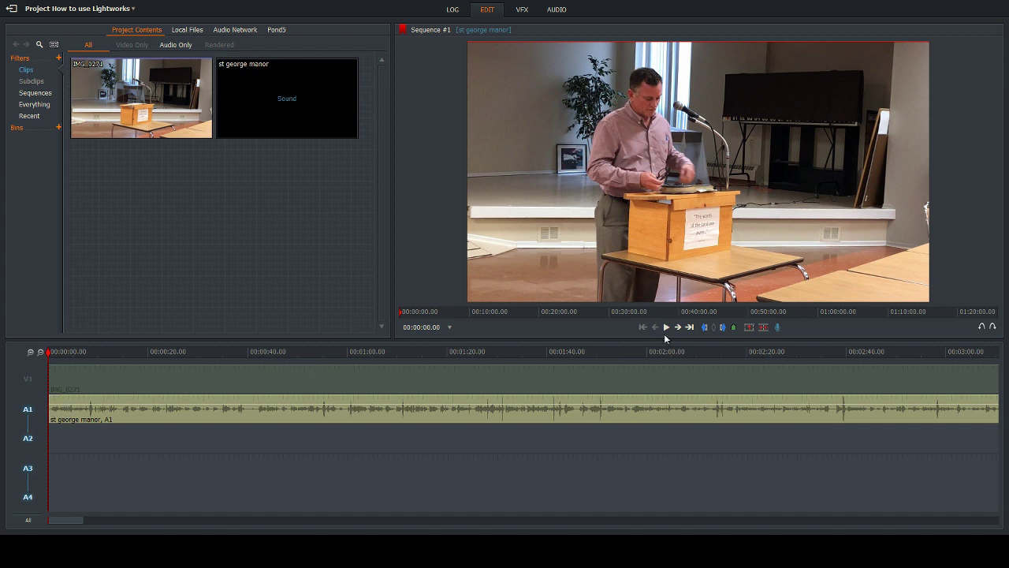
pyautogui.click(666, 328)
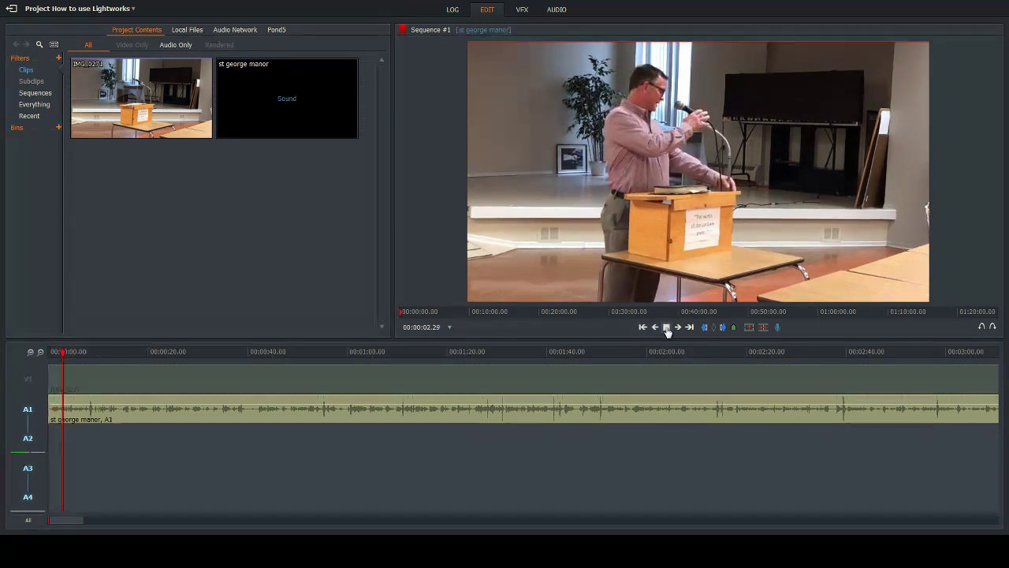
pyautogui.click(666, 327)
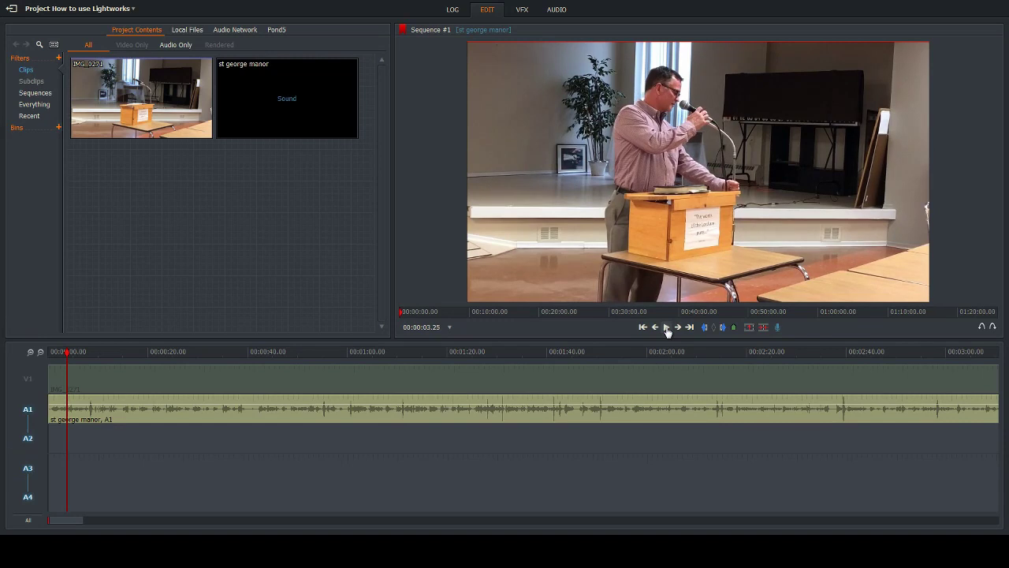
# Make a very fine further trim at the A1 clip's start and play the sequence to about 00:00:05.12.
pyautogui.click(54, 413)
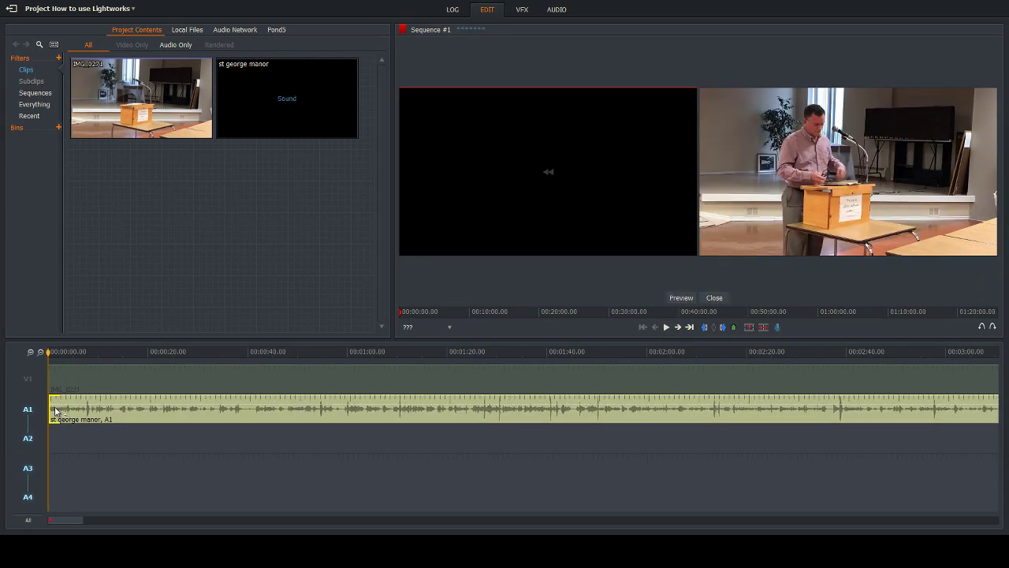
pyautogui.click(56, 409)
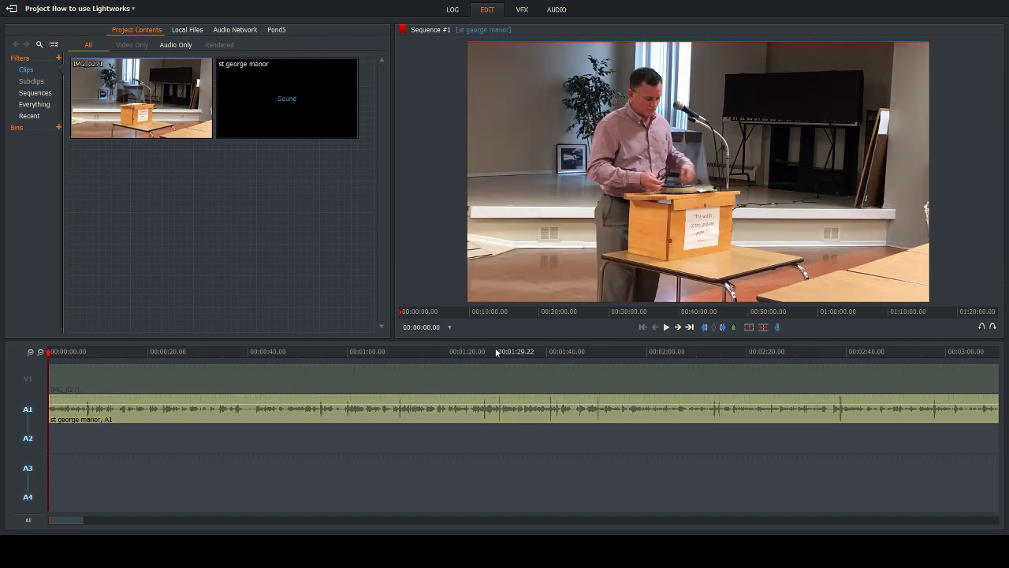
pyautogui.click(666, 328)
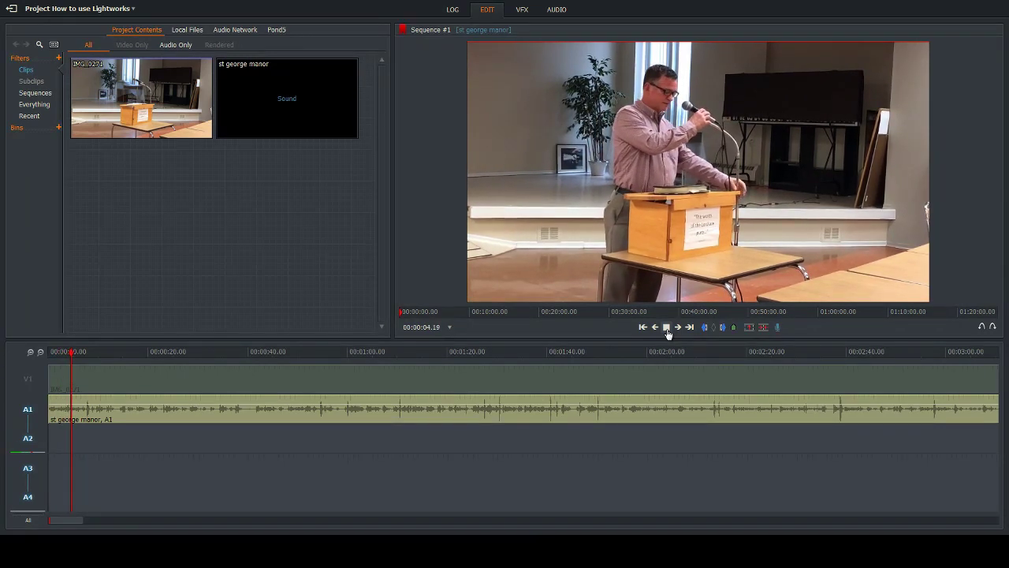
pyautogui.click(666, 328)
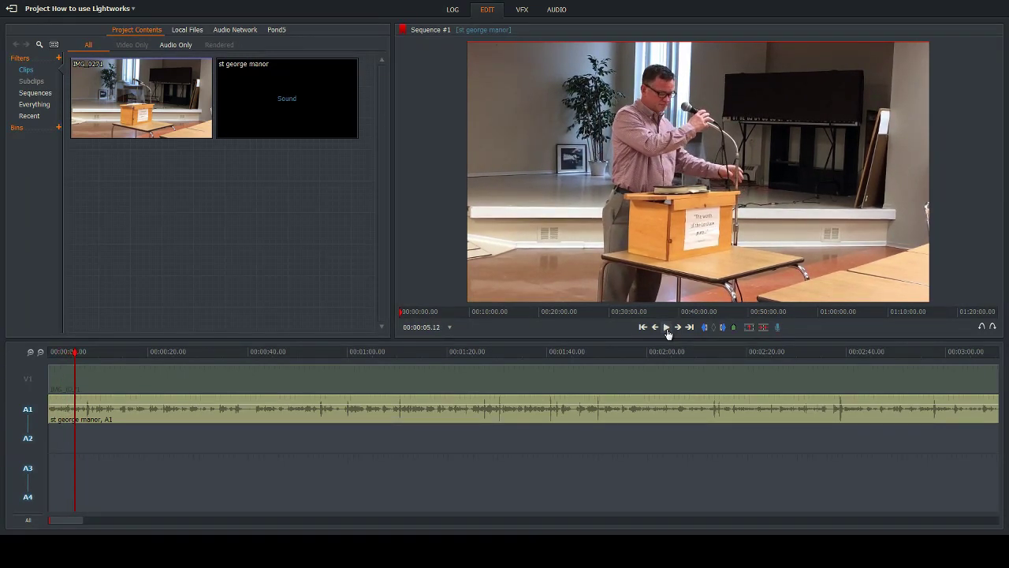
# Cut somewhat more from the start of the A1 sound recording and play the first two seconds against the video.
pyautogui.click(61, 414)
pyautogui.moveTo(61, 413)
pyautogui.mouseDown()
pyautogui.moveTo(87, 416)
pyautogui.moveTo(78, 411)
pyautogui.mouseUp()
pyautogui.click(306, 376)
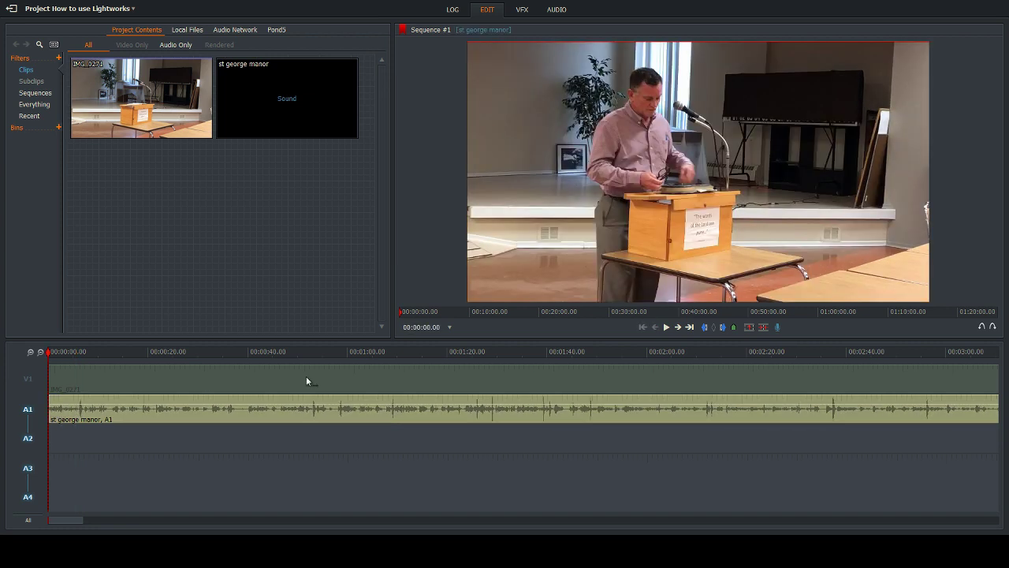
pyautogui.click(666, 328)
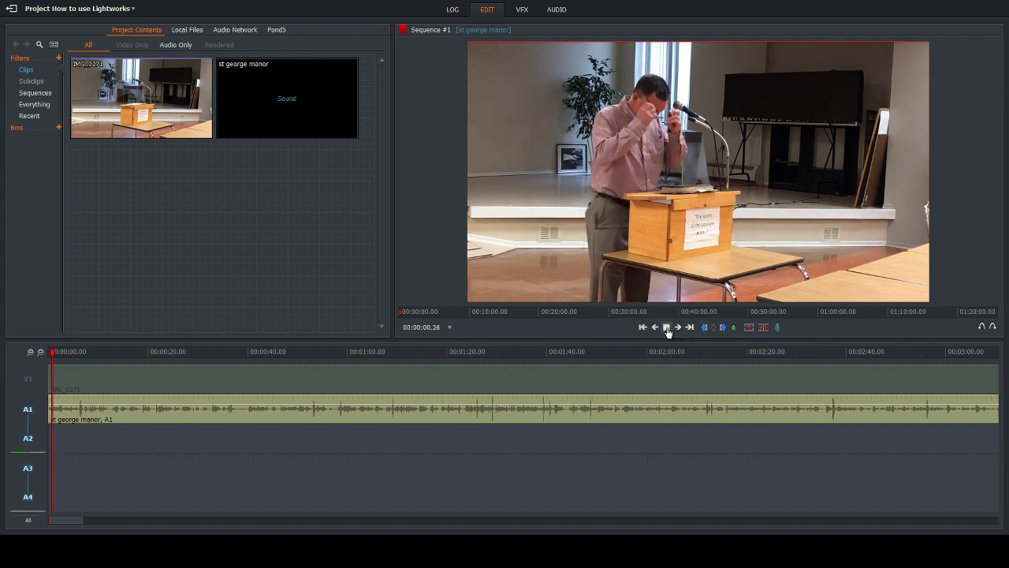
pyautogui.click(666, 327)
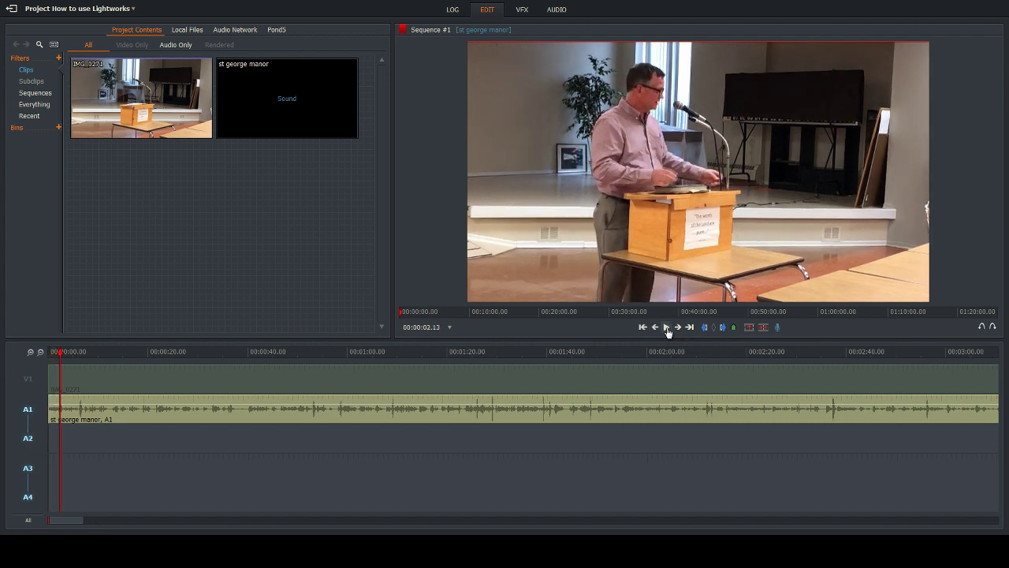
# Extend the start of the st george manor clip on A1 back by several seconds and play the first second.
pyautogui.click(55, 414)
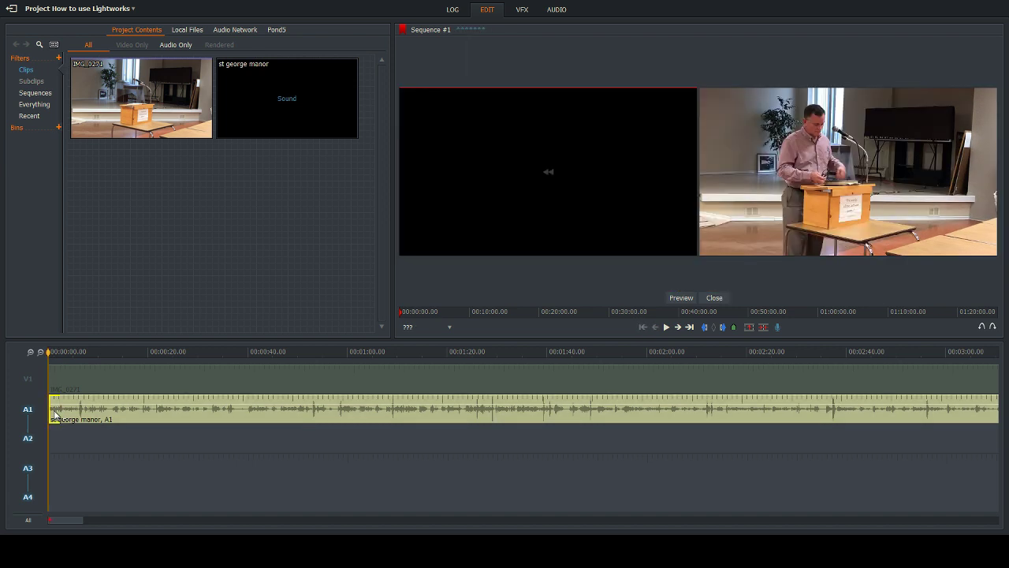
pyautogui.moveTo(61, 412)
pyautogui.mouseDown()
pyautogui.moveTo(143, 412)
pyautogui.moveTo(55, 410)
pyautogui.mouseUp()
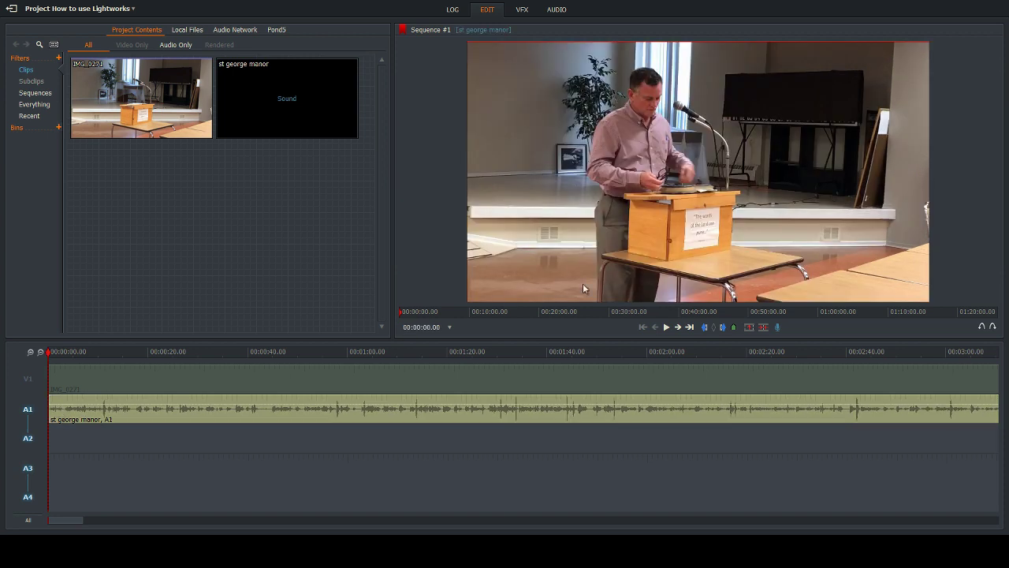
pyautogui.click(667, 327)
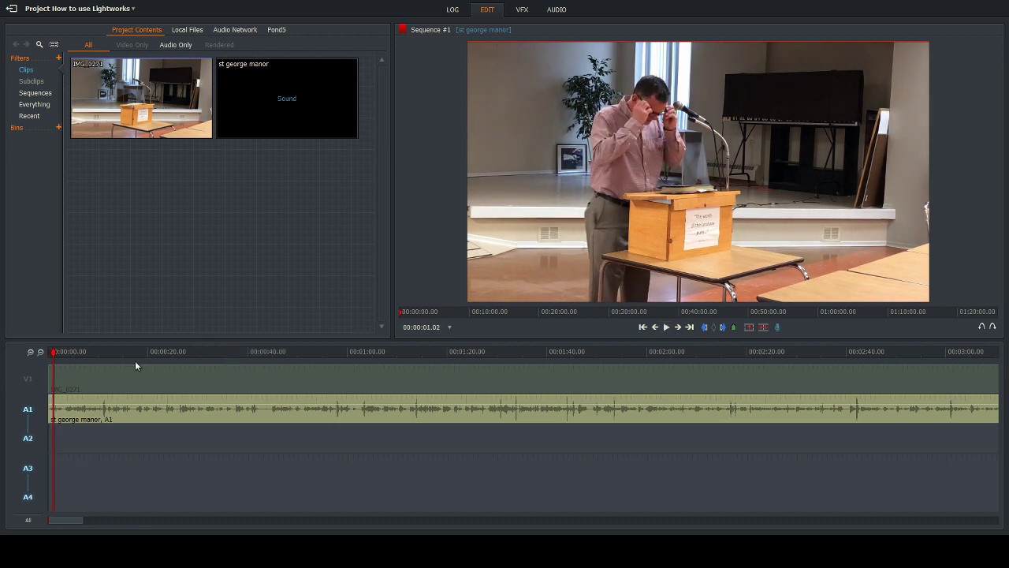
# Extend the start of st george manor on A1 back by a fraction of a second and play to about 00:00:02.27.
pyautogui.click(53, 412)
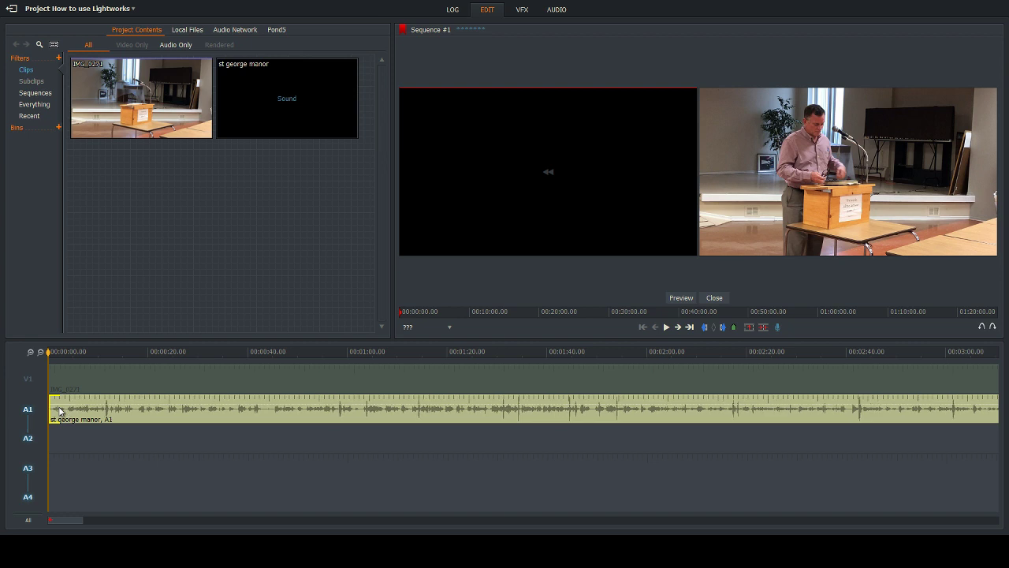
pyautogui.click(153, 401)
pyautogui.click(667, 327)
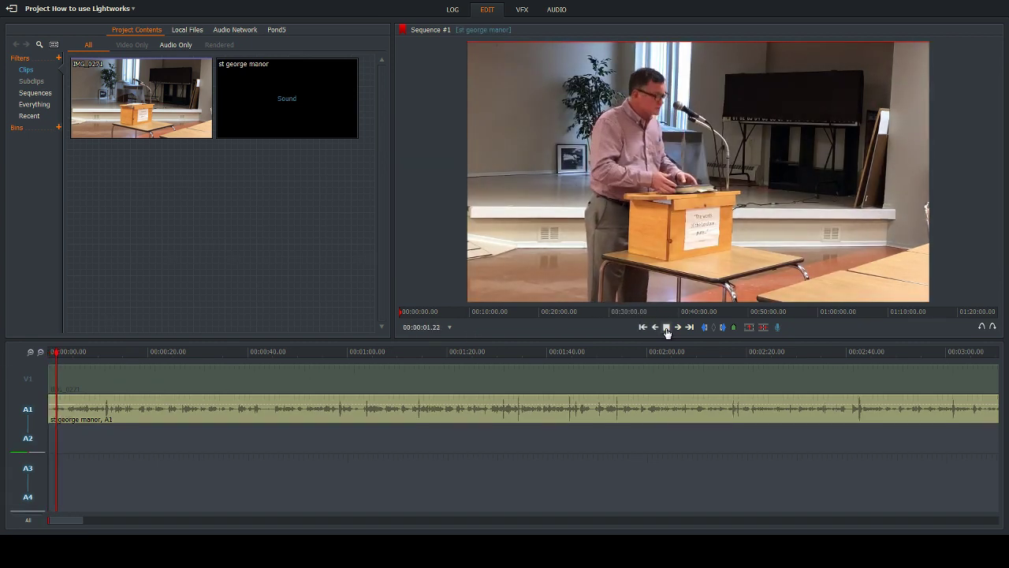
pyautogui.click(666, 328)
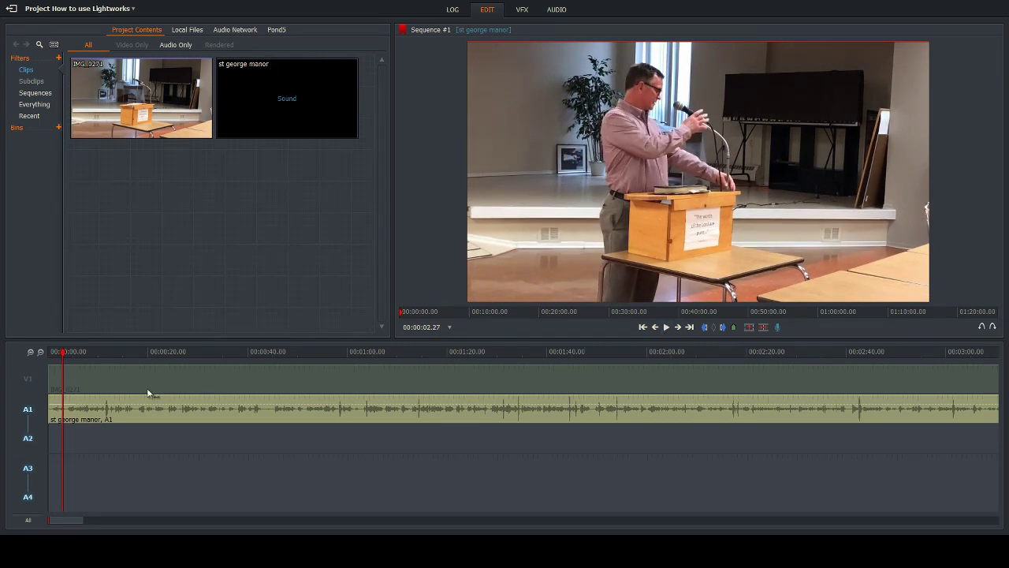
# Trim about one and a half seconds off the A1 clip's start and play the opening to about 00:00:02.25.
pyautogui.click(64, 412)
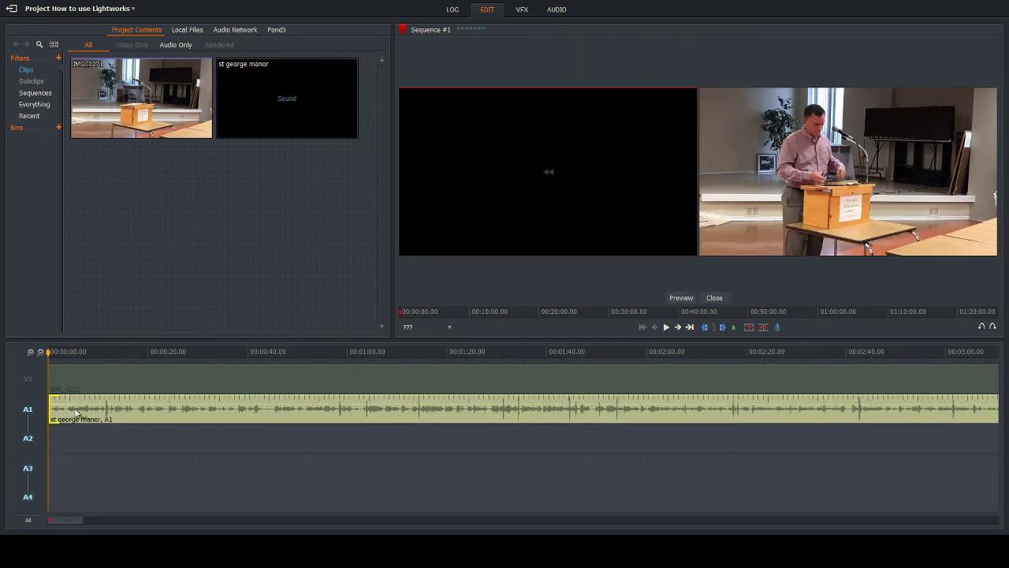
pyautogui.click(363, 364)
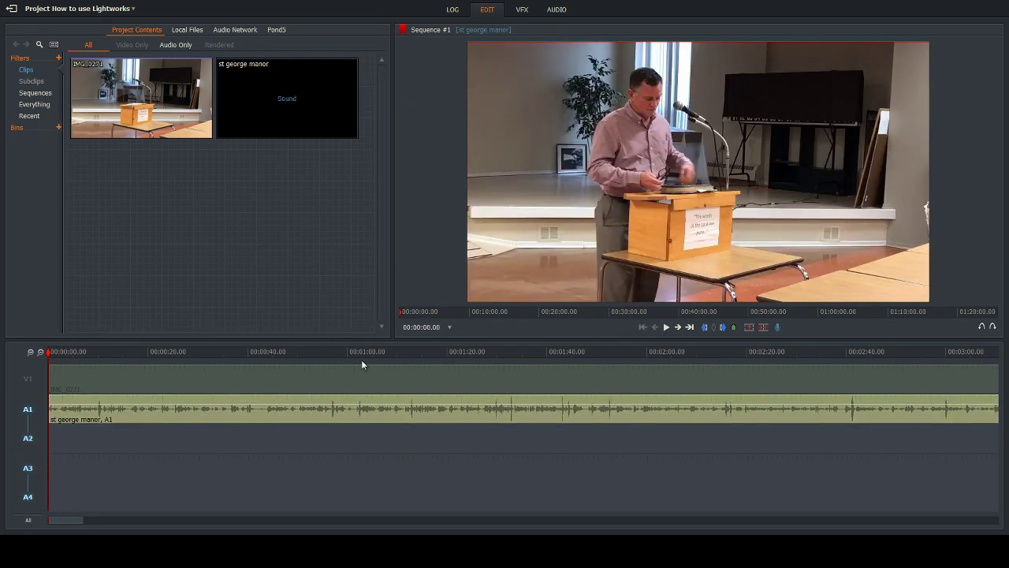
pyautogui.click(666, 329)
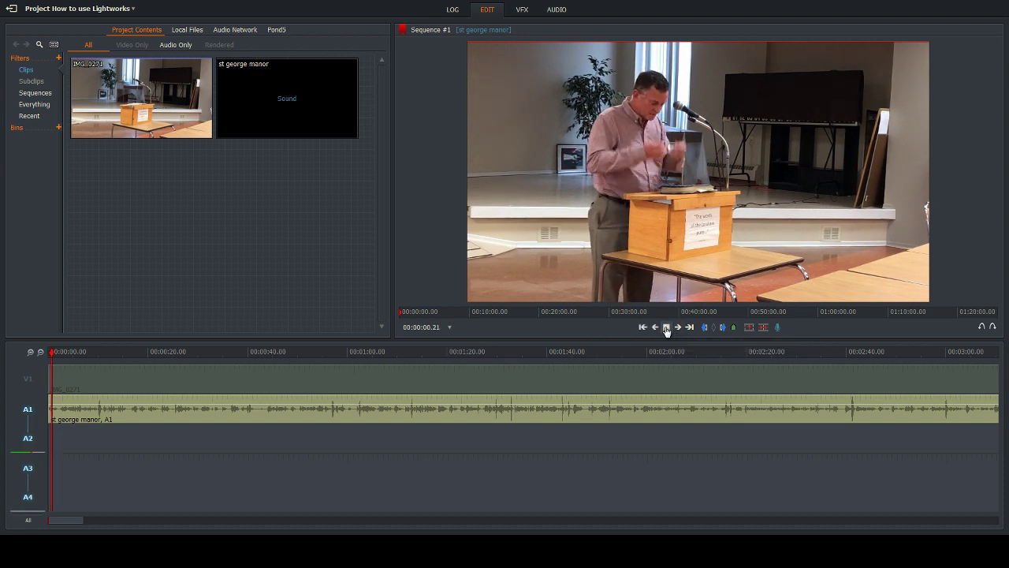
pyautogui.click(662, 328)
# Extend the beginning of the A1 sound recording back by about three seconds and play nearly five seconds of the sequence.
pyautogui.click(53, 410)
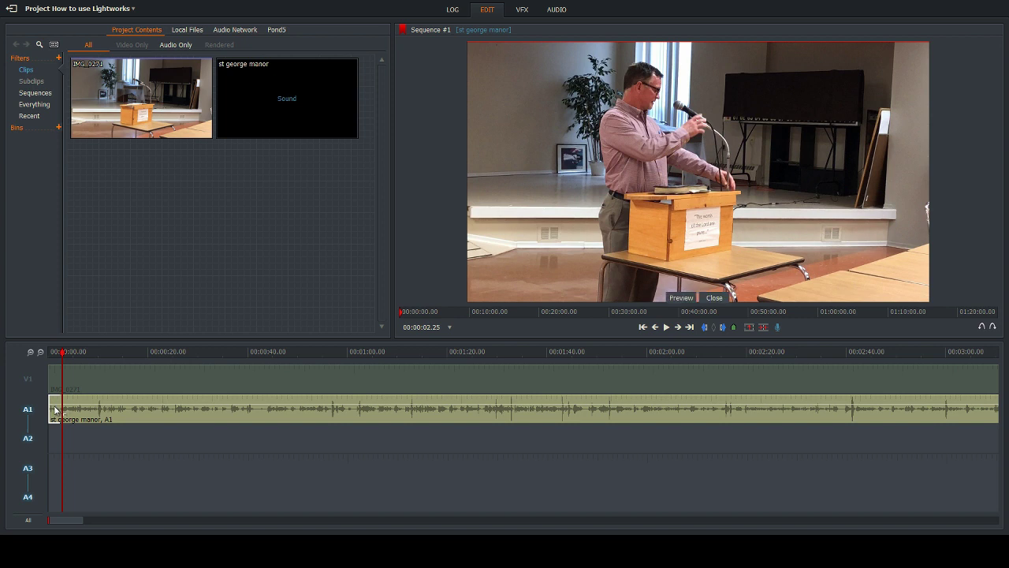
pyautogui.moveTo(53, 410); pyautogui.dragTo(65, 412)
pyautogui.moveTo(73, 414); pyautogui.dragTo(67, 414)
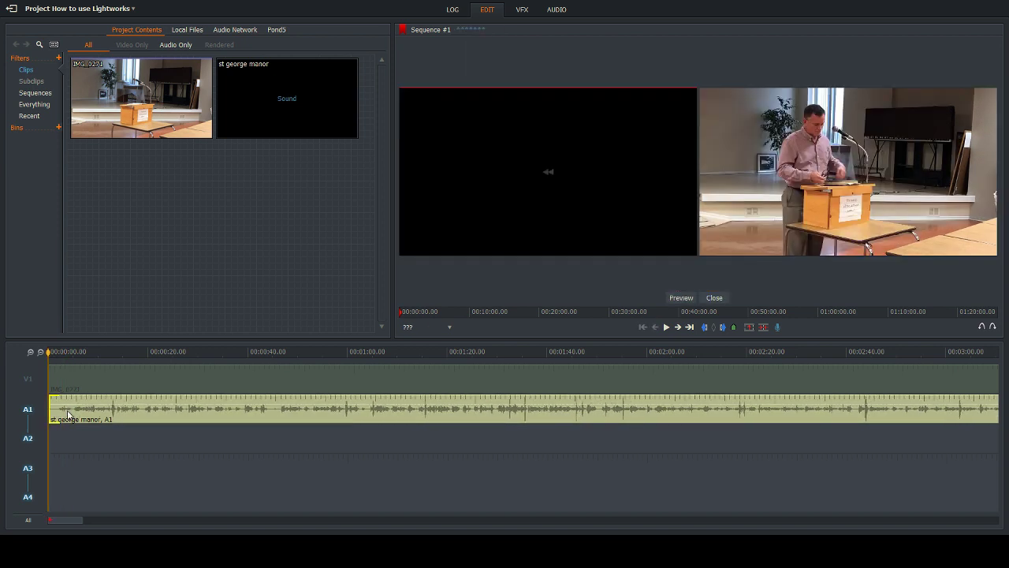
pyautogui.click(666, 326)
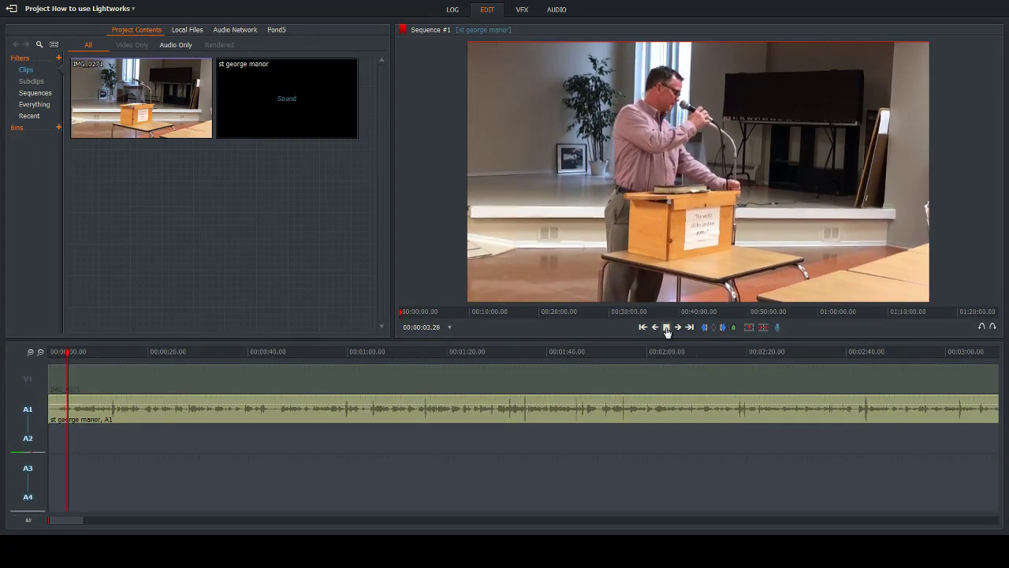
pyautogui.click(667, 327)
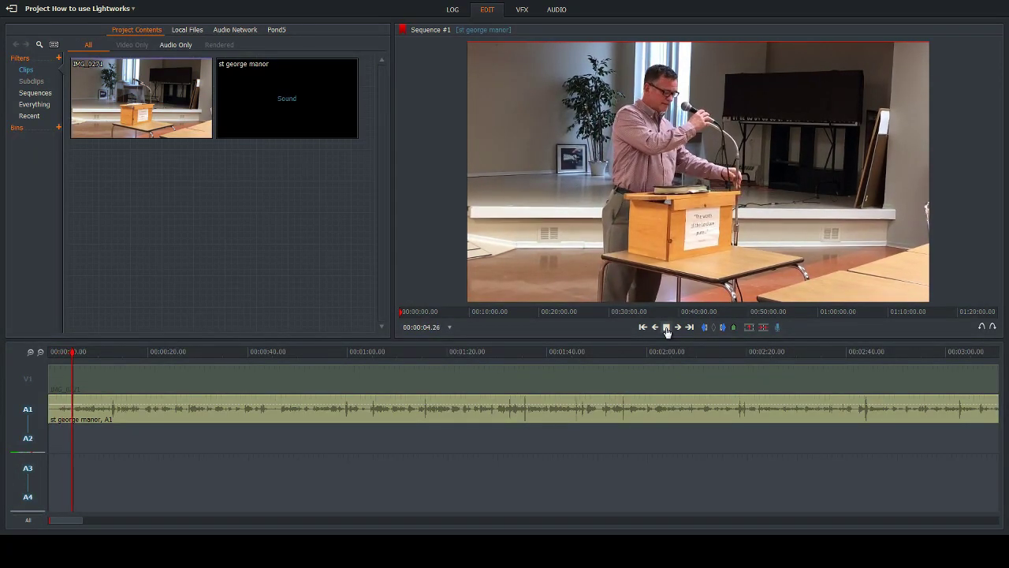
# Cut about one and a half seconds from the start of st george manor and play to about 00:00:02.28.
pyautogui.click(52, 416)
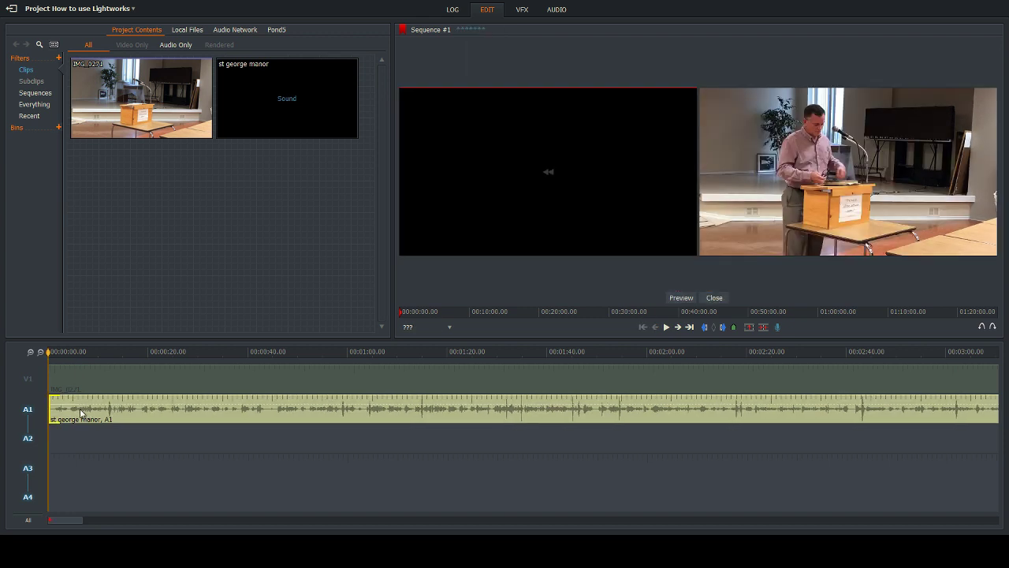
pyautogui.click(70, 411)
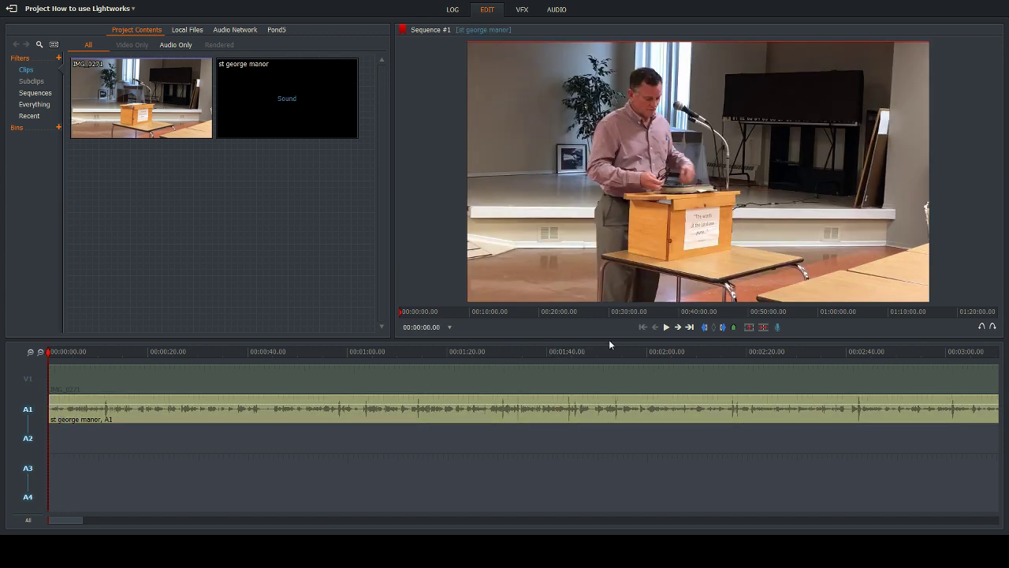
pyautogui.click(667, 327)
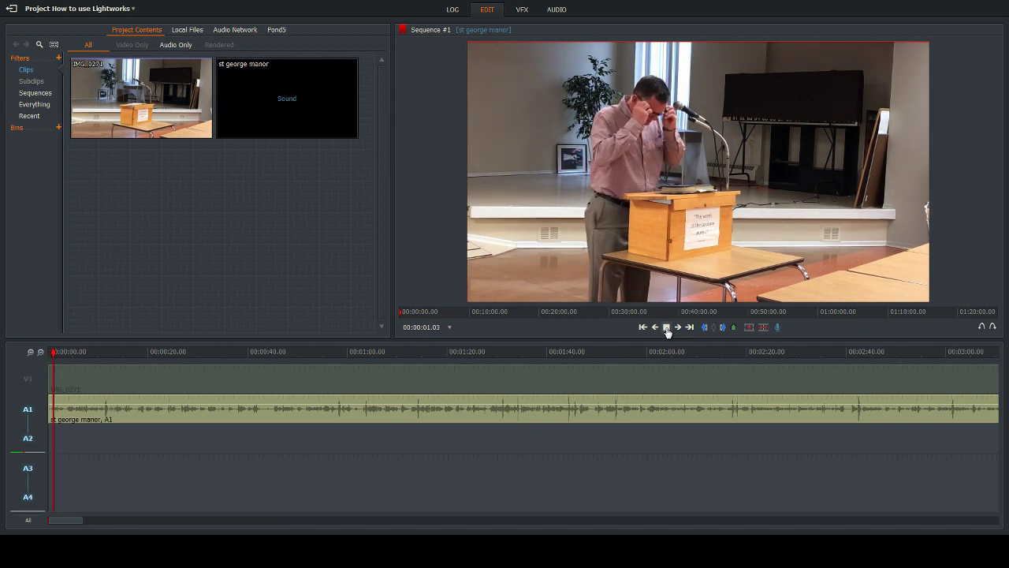
pyautogui.click(667, 327)
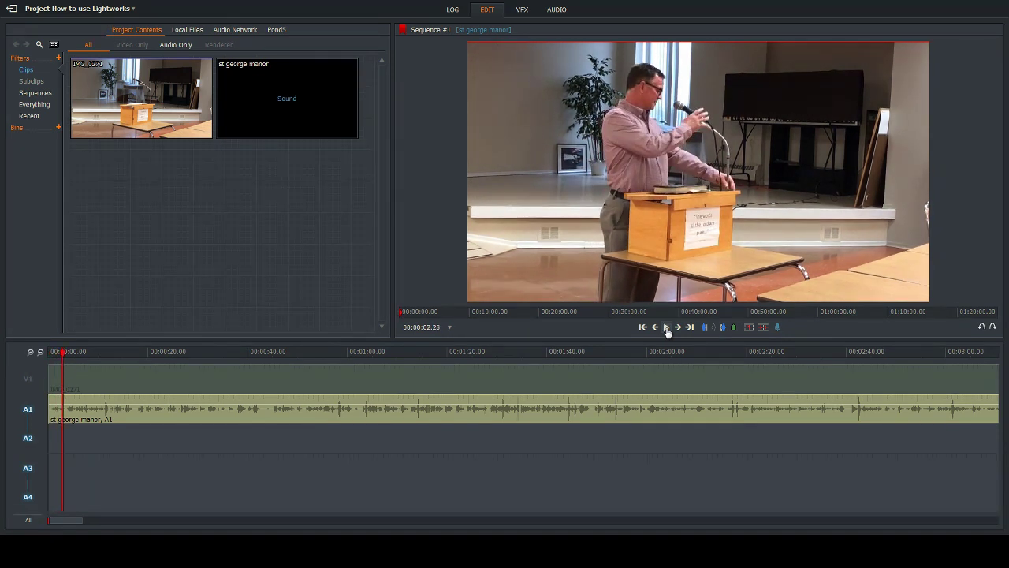
# Extend the start of st george manor on A1 back by about seven seconds and play to about 00:00:01.20.
pyautogui.click(53, 415)
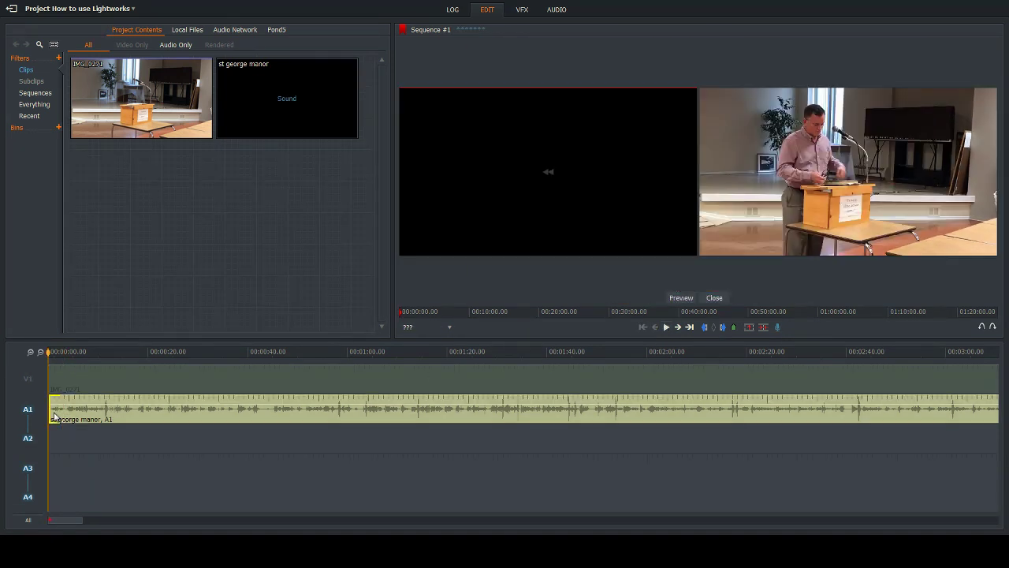
pyautogui.moveTo(53, 416); pyautogui.dragTo(92, 415)
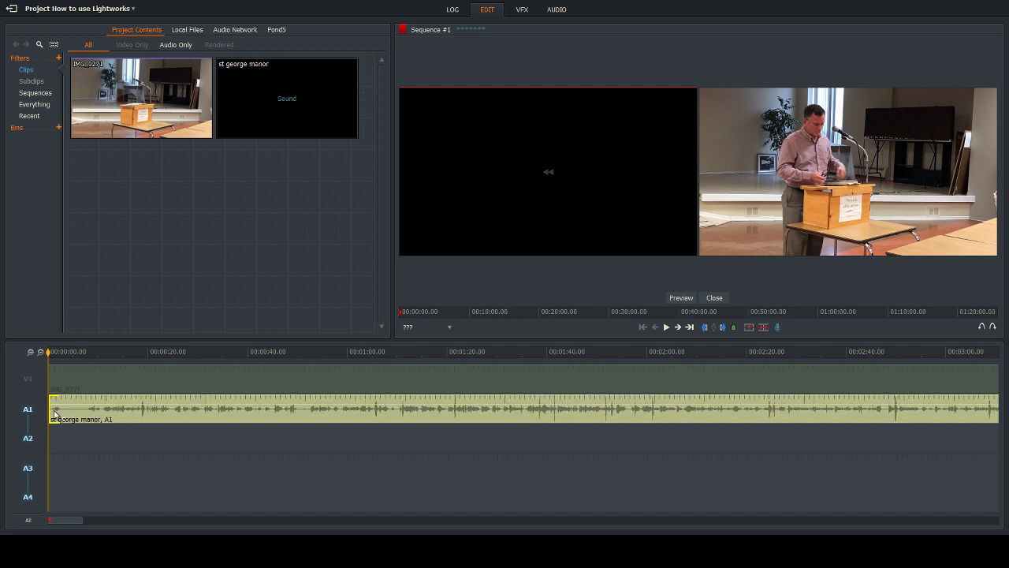
pyautogui.click(265, 398)
pyautogui.click(667, 328)
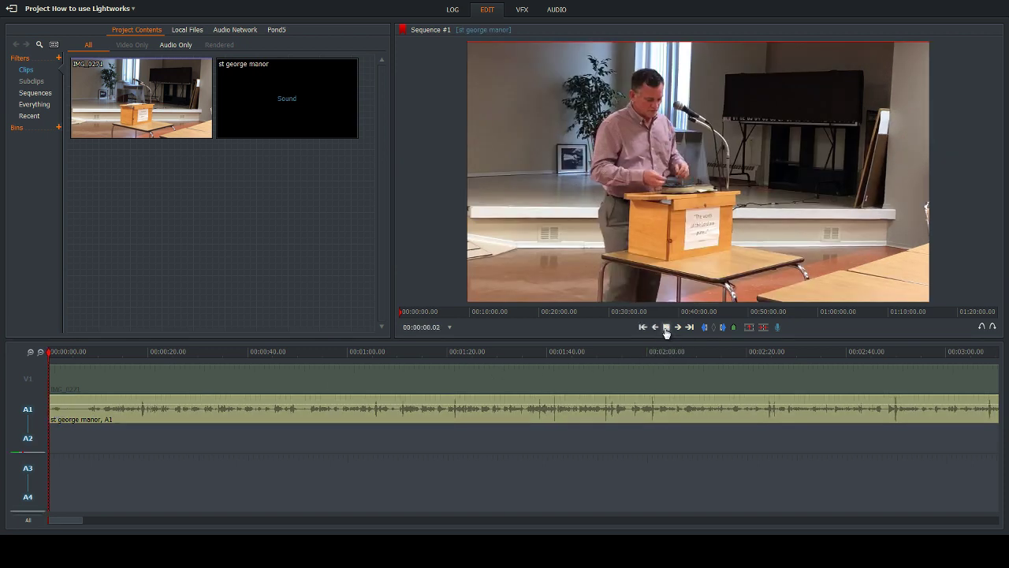
pyautogui.click(666, 328)
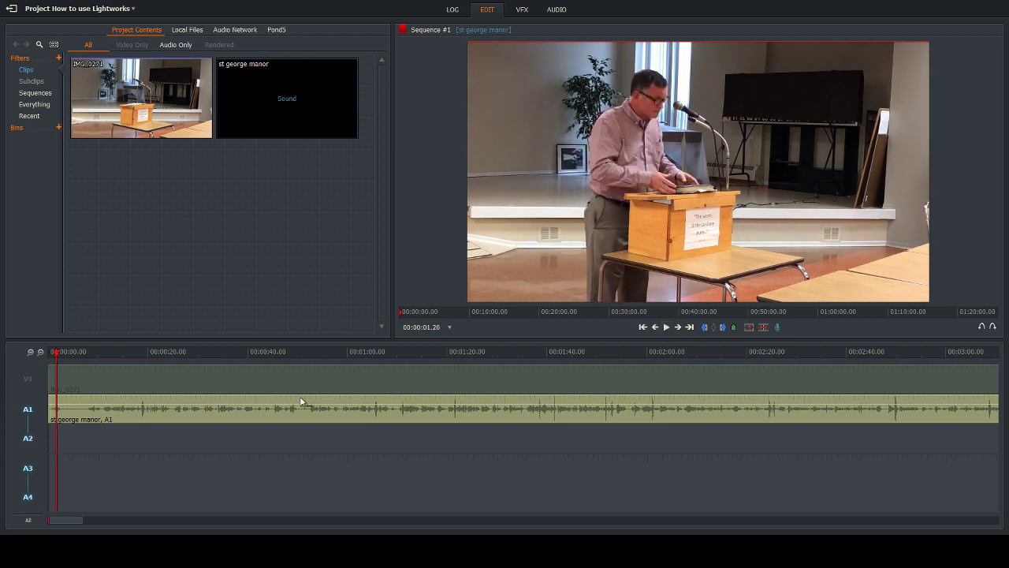
# Trim about six seconds off the beginning of the A1 recording and play the opening against the picture.
pyautogui.click(46, 410)
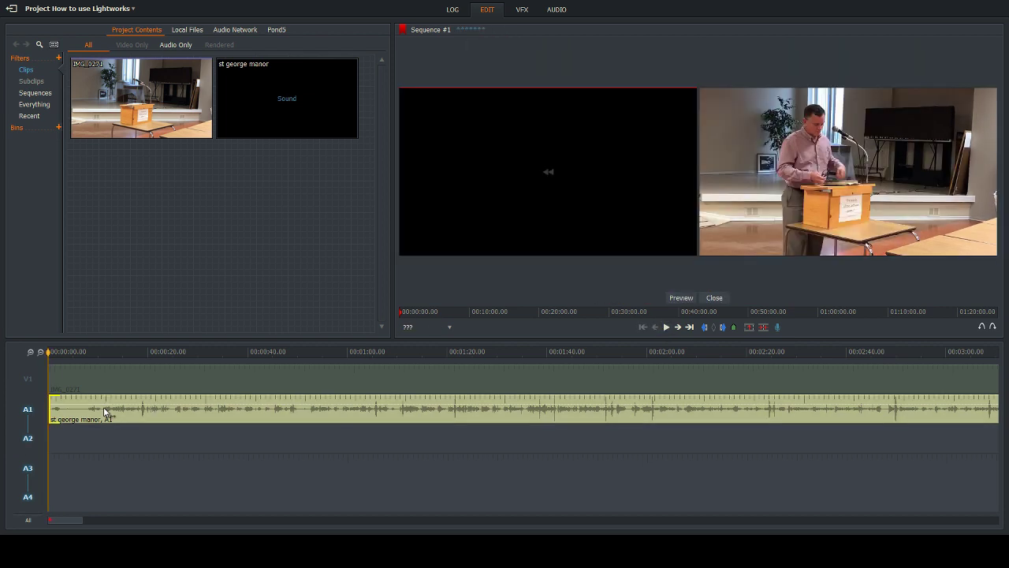
pyautogui.click(314, 378)
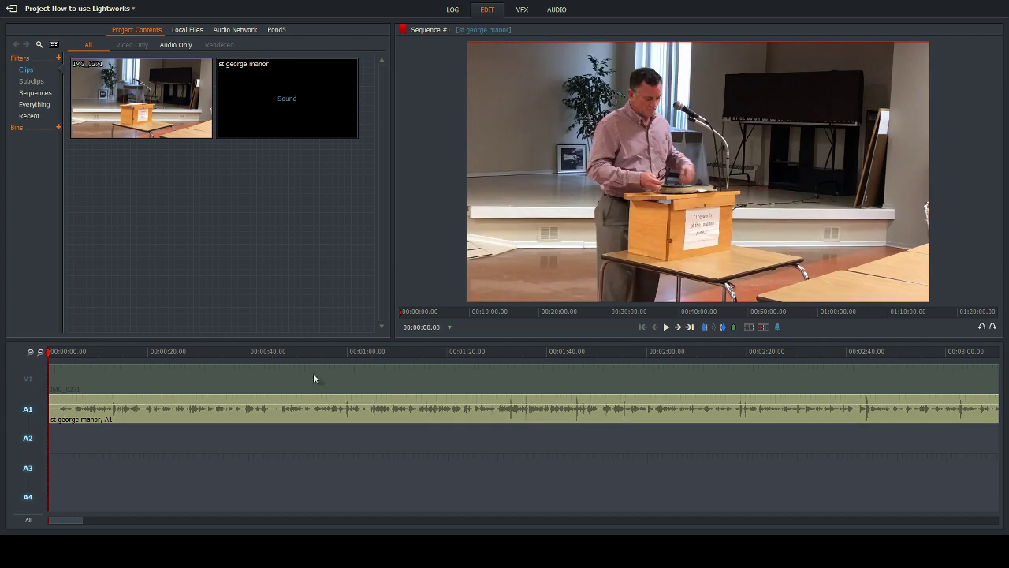
pyautogui.click(666, 328)
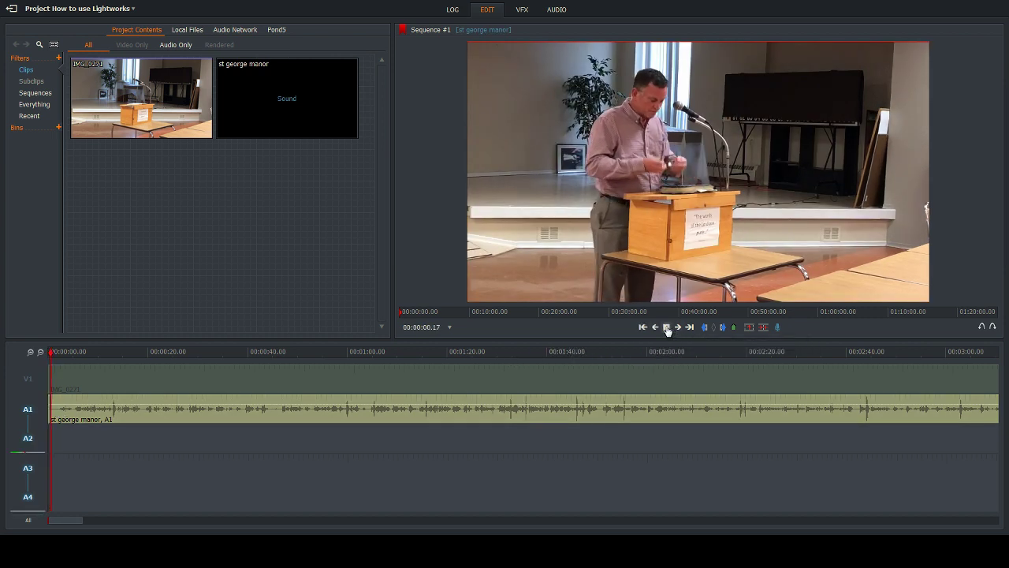
pyautogui.click(495, 382)
# Cut about five more seconds from the A1 clip's start and play the sequence to about 00:00:04.18.
pyautogui.click(57, 416)
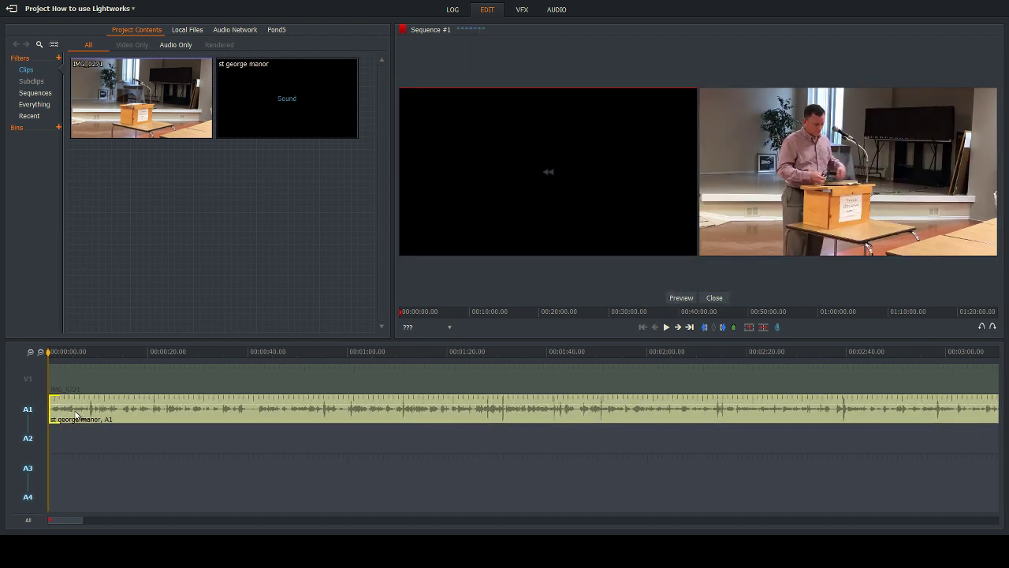
pyautogui.click(345, 404)
pyautogui.click(667, 327)
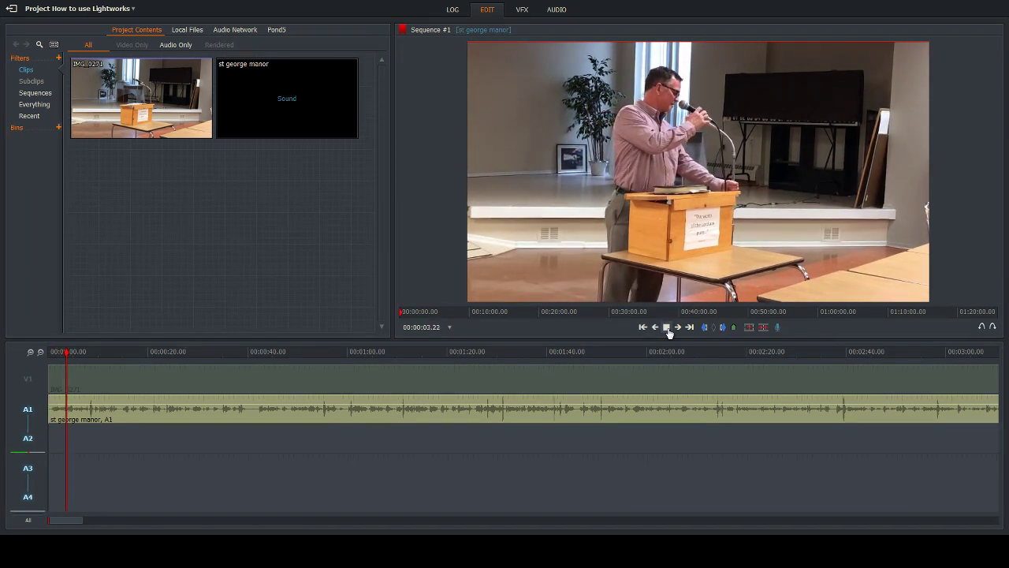
pyautogui.click(668, 327)
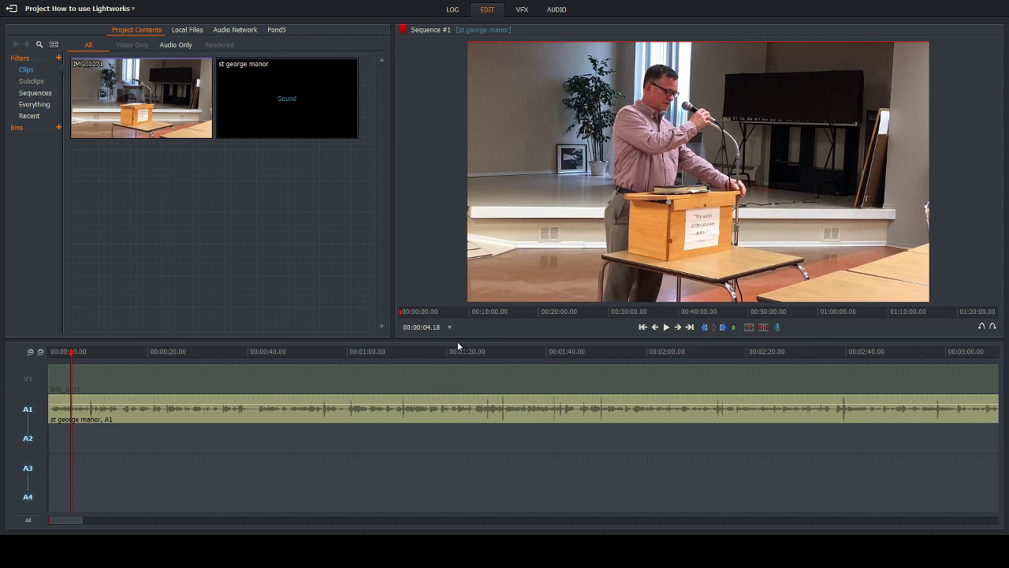
# Shave about two more seconds off the start of st george manor on A1 and replay the opening.
pyautogui.click(54, 414)
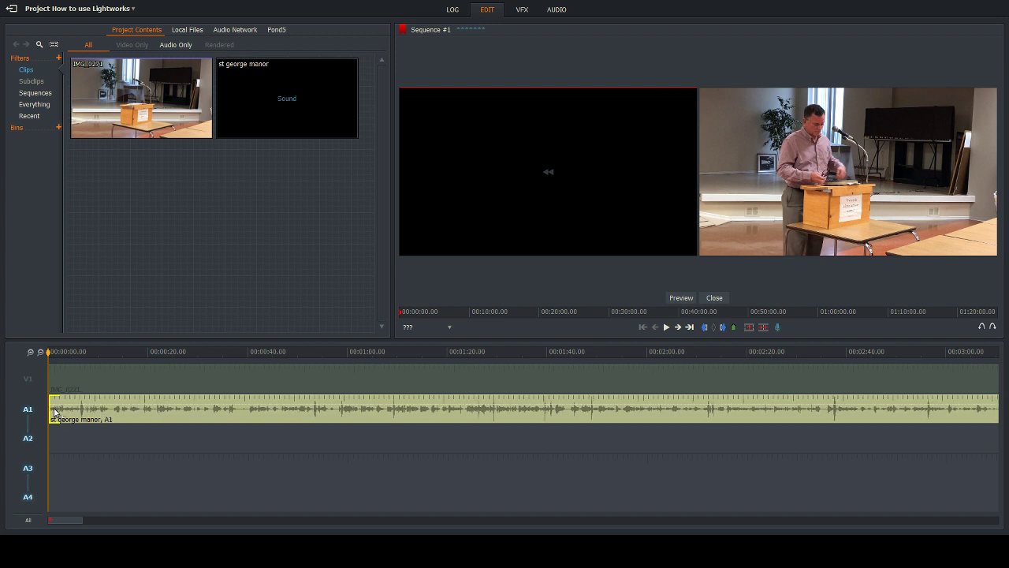
pyautogui.click(65, 412)
pyautogui.click(667, 328)
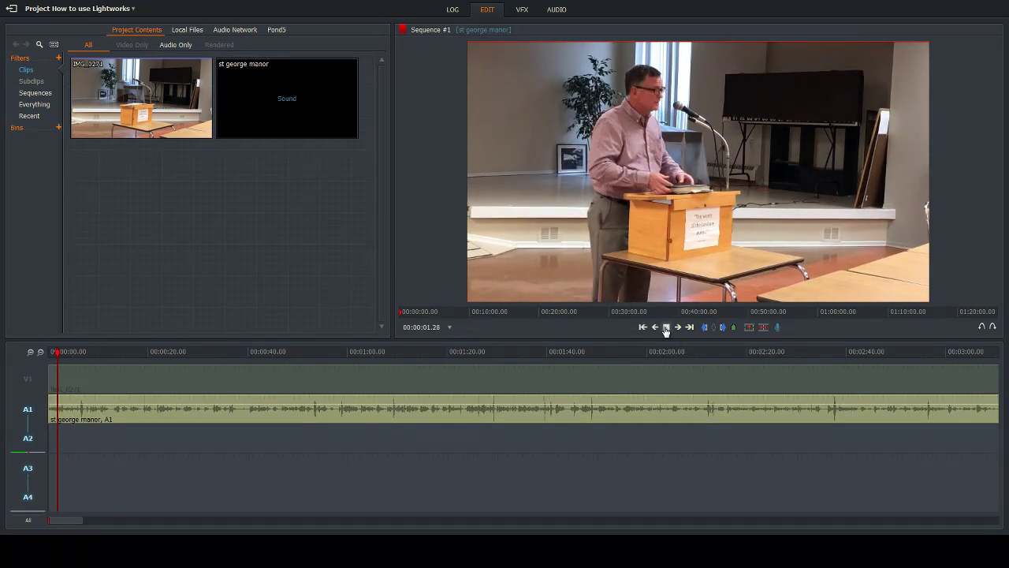
# Extend the A1 recording's start back by about two seconds and play the sequence to about 00:00:07.26 to check the sync.
pyautogui.click(54, 412)
pyautogui.moveTo(54, 412)
pyautogui.mouseDown()
pyautogui.moveTo(66, 413)
pyautogui.moveTo(52, 416)
pyautogui.mouseUp()
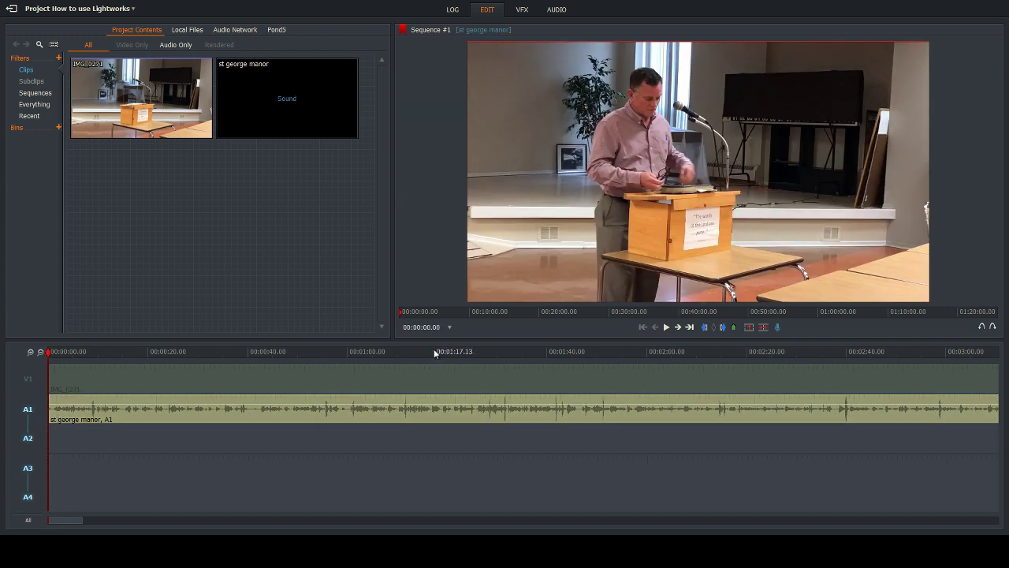
pyautogui.click(666, 327)
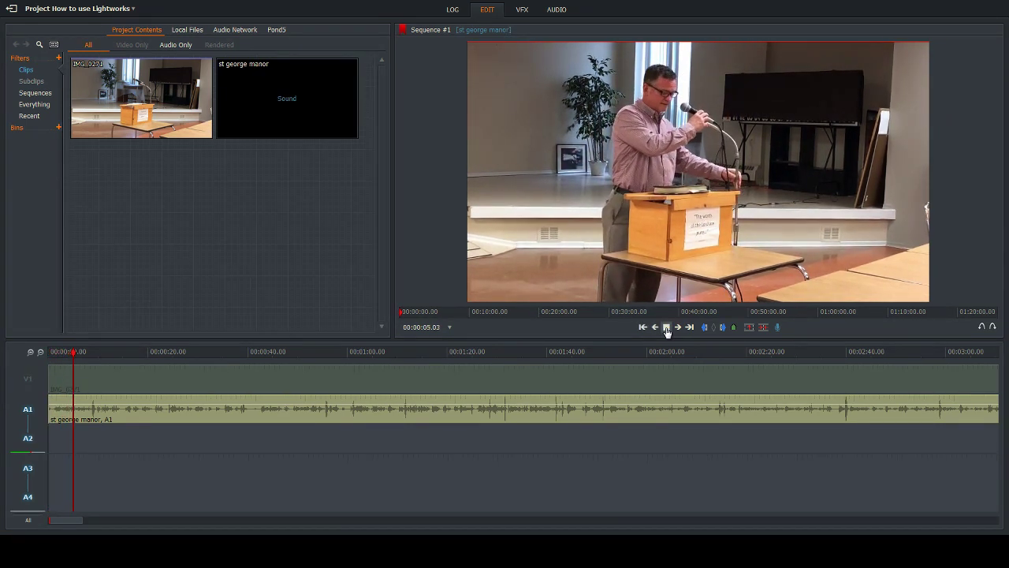
pyautogui.click(666, 327)
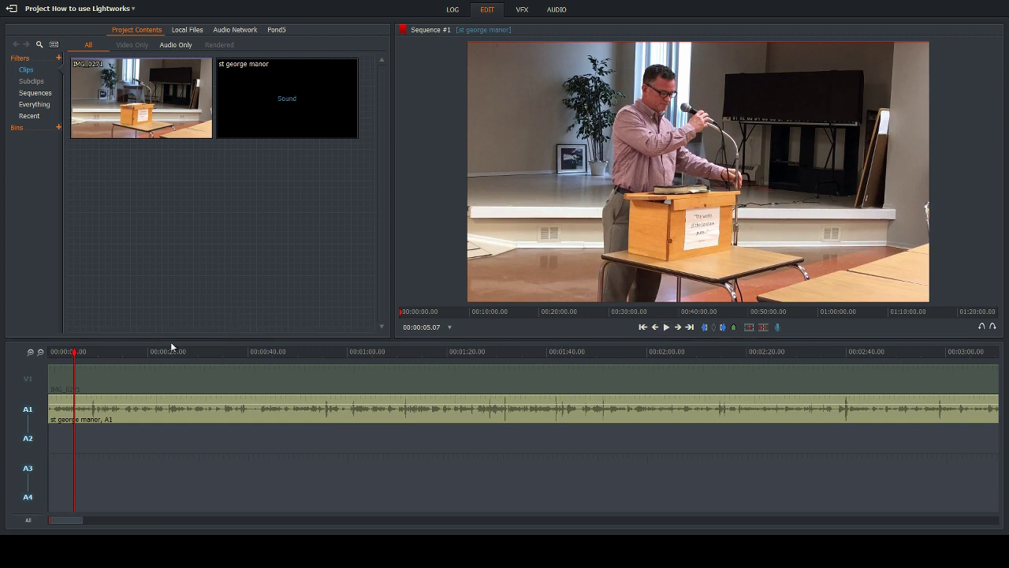
pyautogui.click(666, 328)
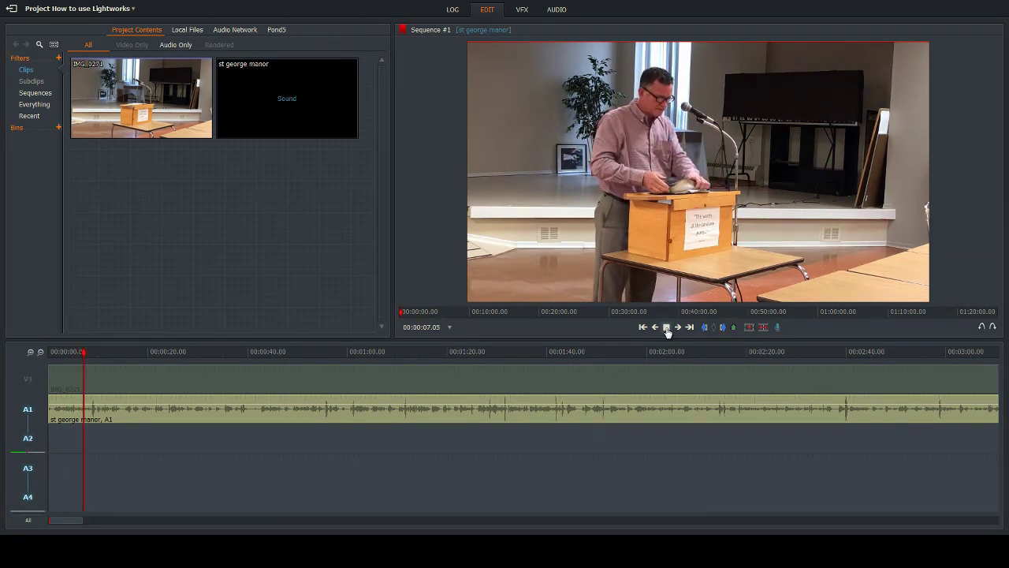
pyautogui.click(666, 328)
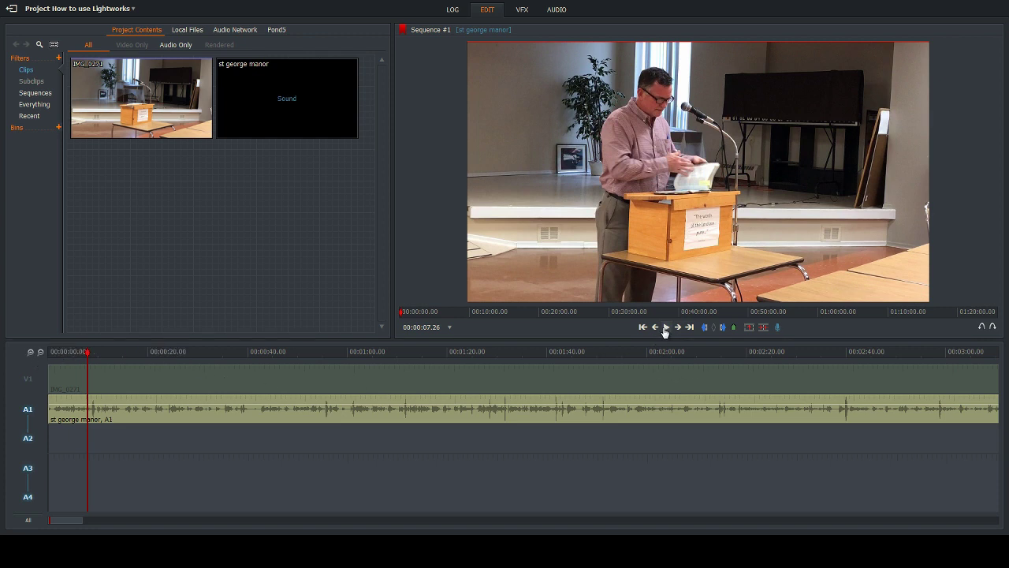
# Enable the V1 video track again and move the playhead to about 00:01:04.18.
pyautogui.click(30, 382)
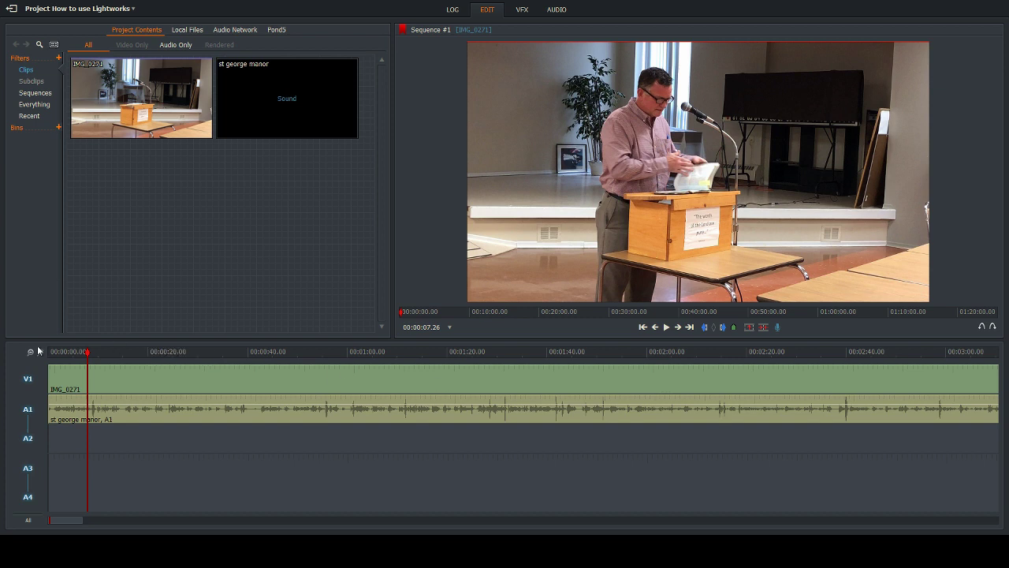
pyautogui.moveTo(89, 369); pyautogui.dragTo(369, 382)
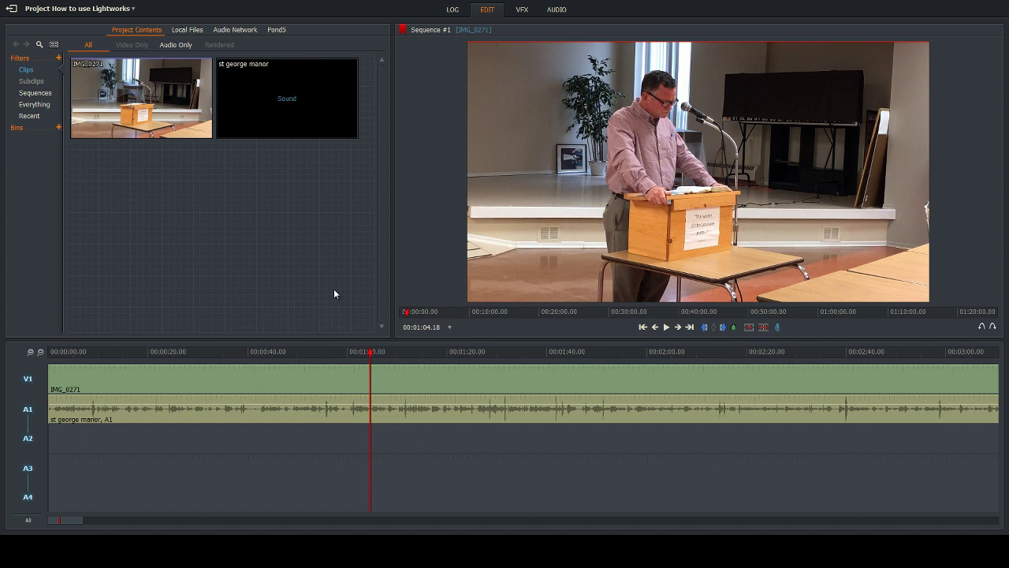
# Open the YouTube export settings for Sequence #1 and close them without exporting.
pyautogui.rightClick(607, 225)
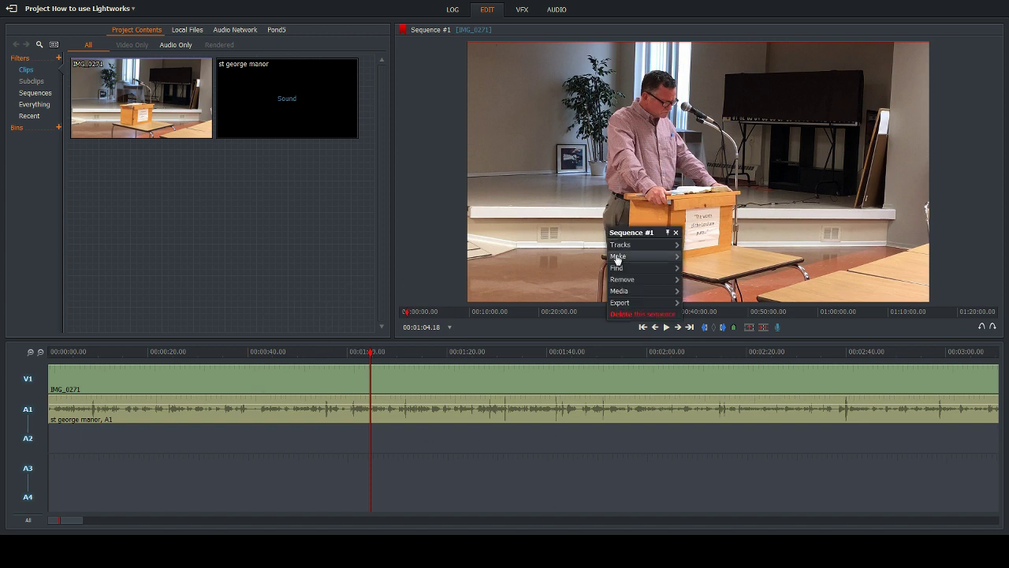
pyautogui.moveTo(620, 303)
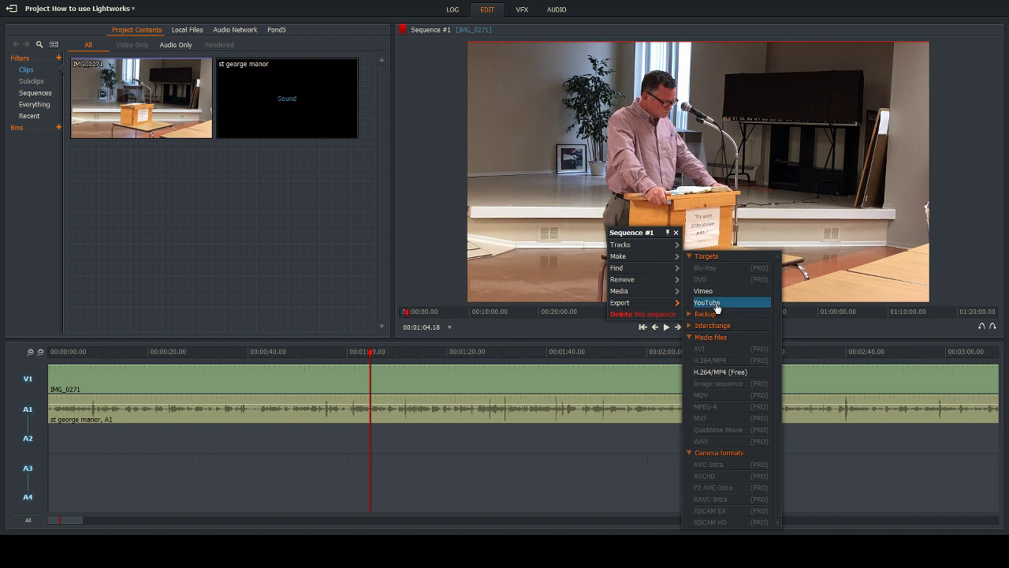
pyautogui.click(714, 304)
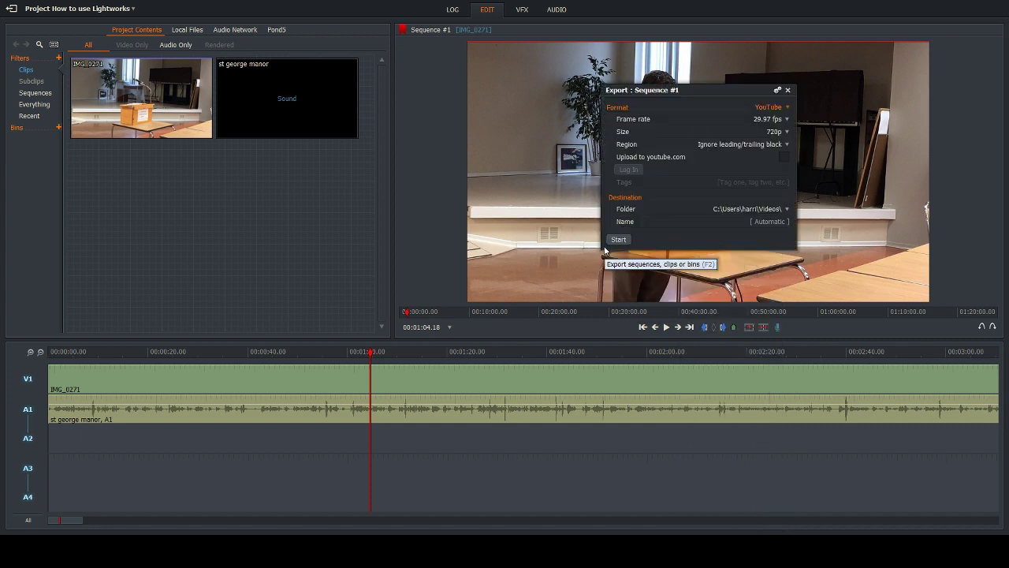
pyautogui.click(787, 90)
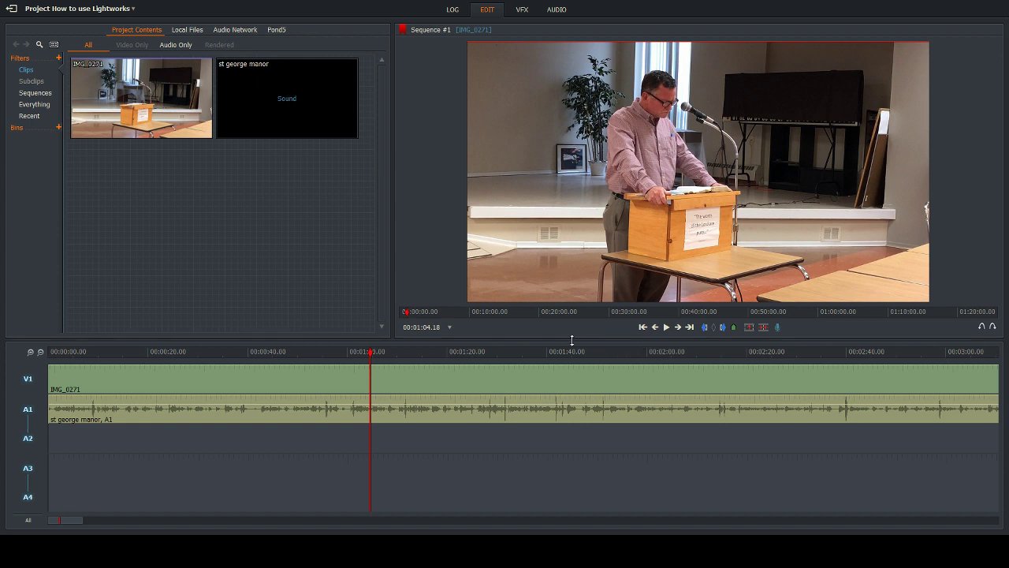
# Play the synced sequence for about five seconds, and move the playhead back to about 00:00:57.19.
pyautogui.click(667, 328)
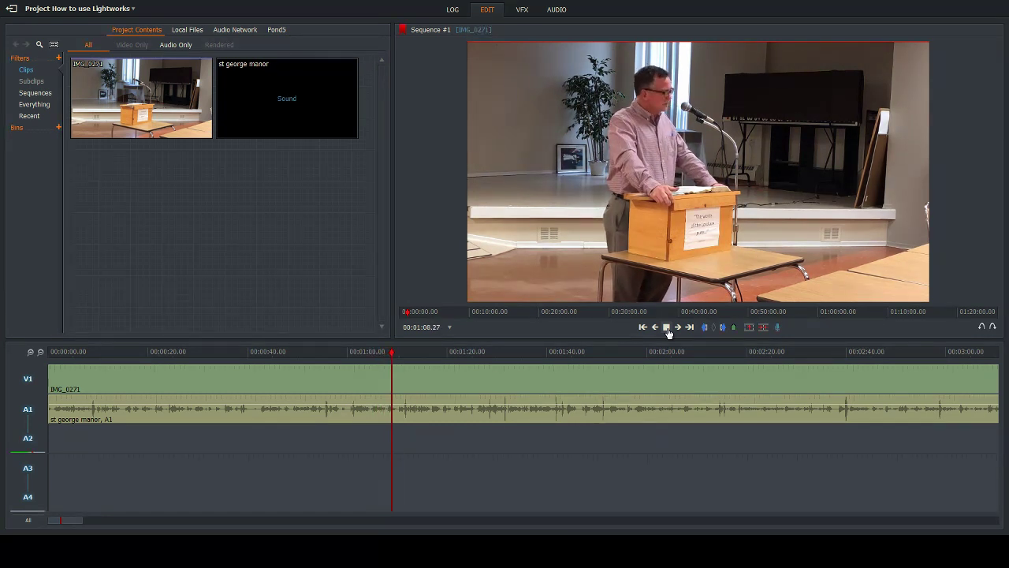
pyautogui.click(667, 328)
pyautogui.moveTo(394, 353); pyautogui.dragTo(336, 351)
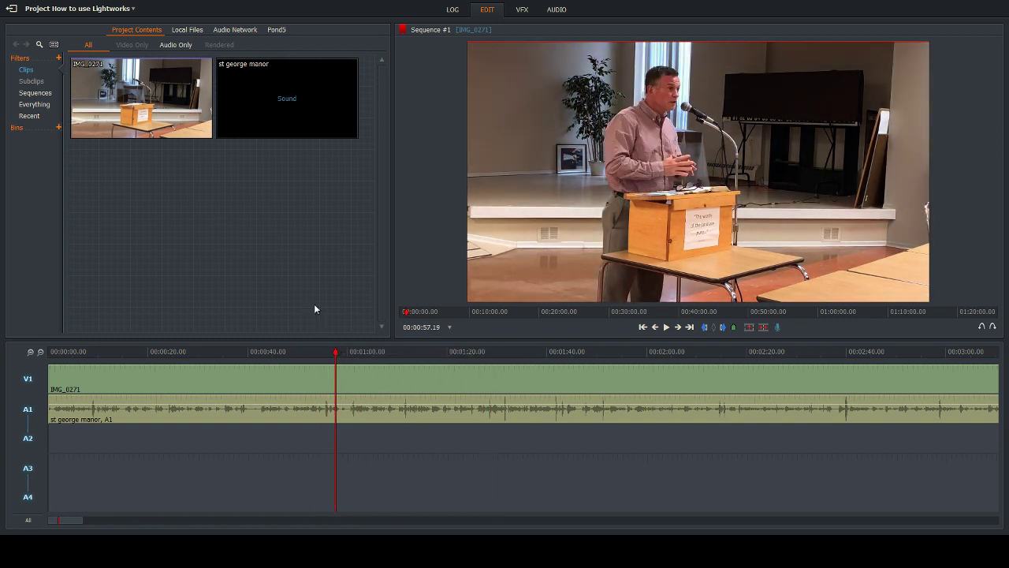